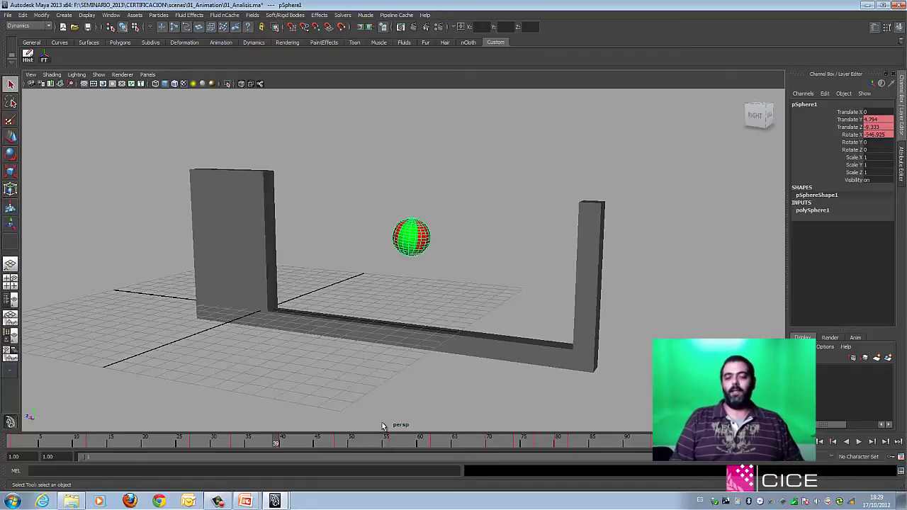
Examine the ball's position at frame 56 and its Translate Y channel, then clear the selection
left_click(396, 447)
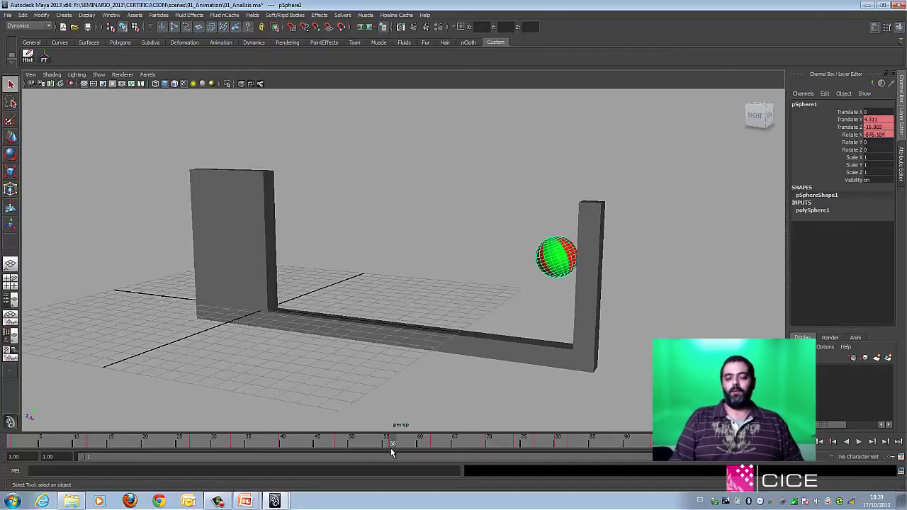
left_click(850, 120)
key("w")
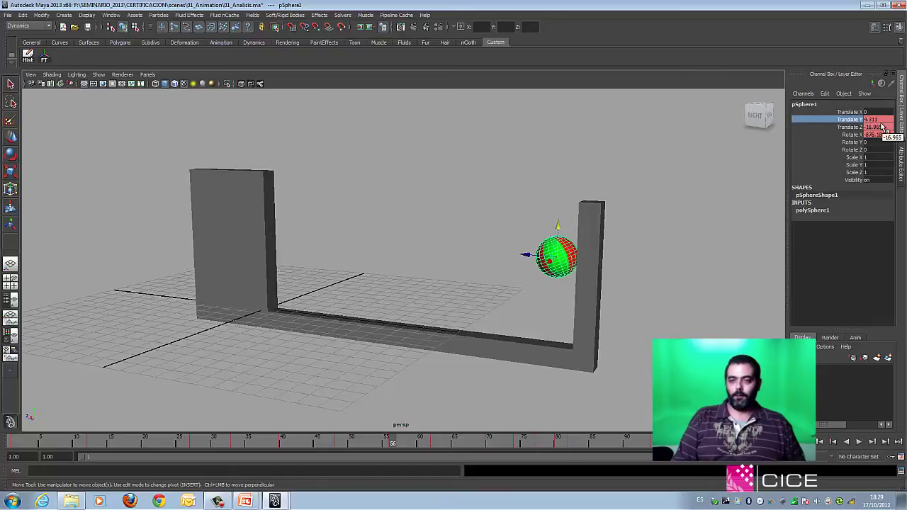
key("q")
left_click(475, 138)
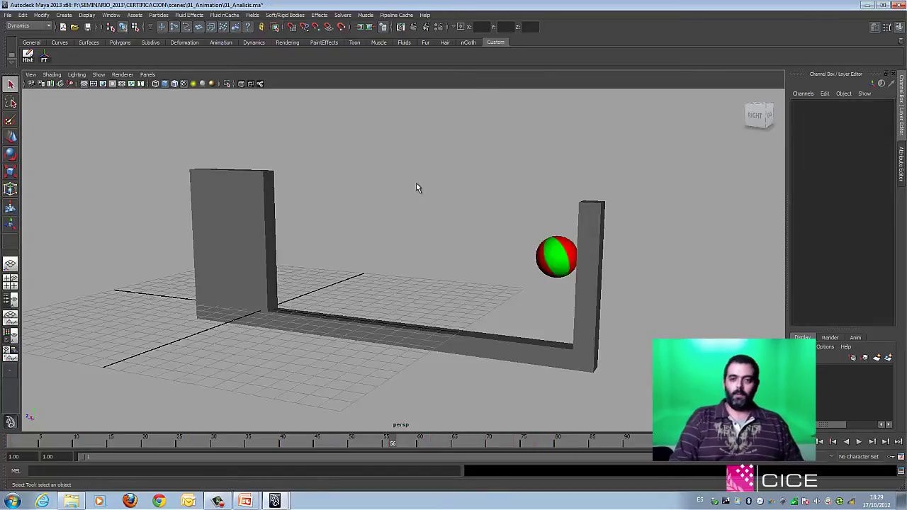
Open the scene 02_MotionPath.ma, discarding the changes to the current scene
key("ctrl+o")
left_click(197, 140)
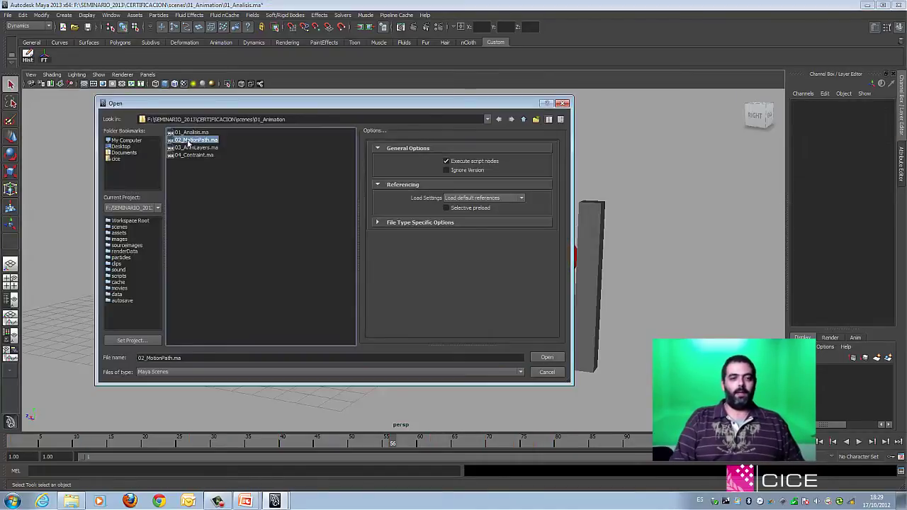
double_click(210, 144)
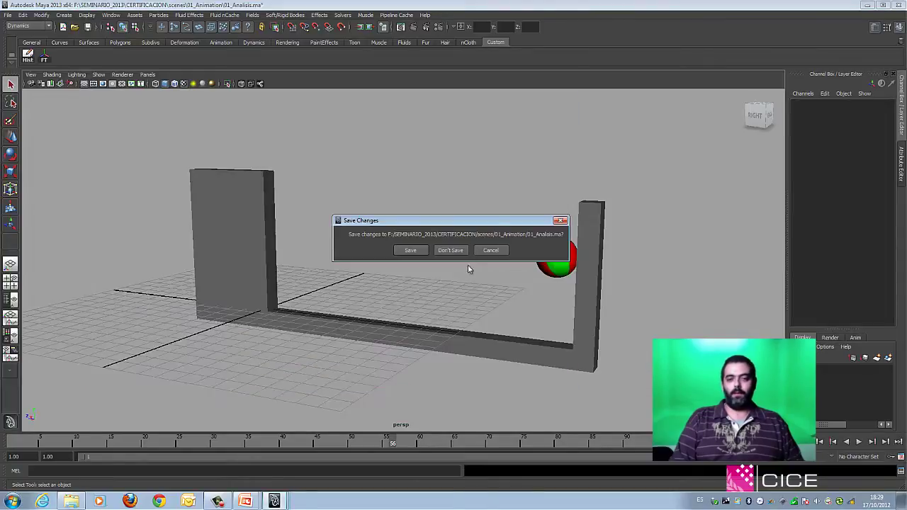
left_click(452, 251)
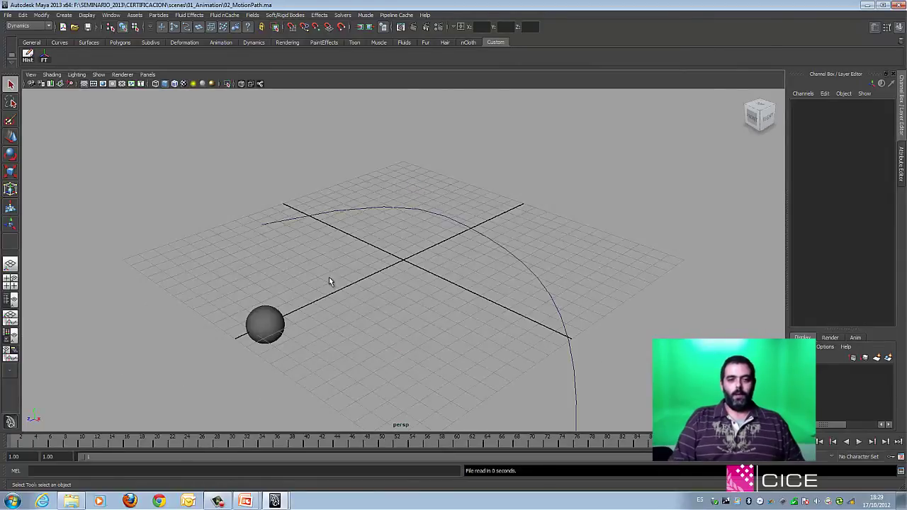
Examine the sphere and the curve in the scene, leaving nothing selected
left_click(263, 324)
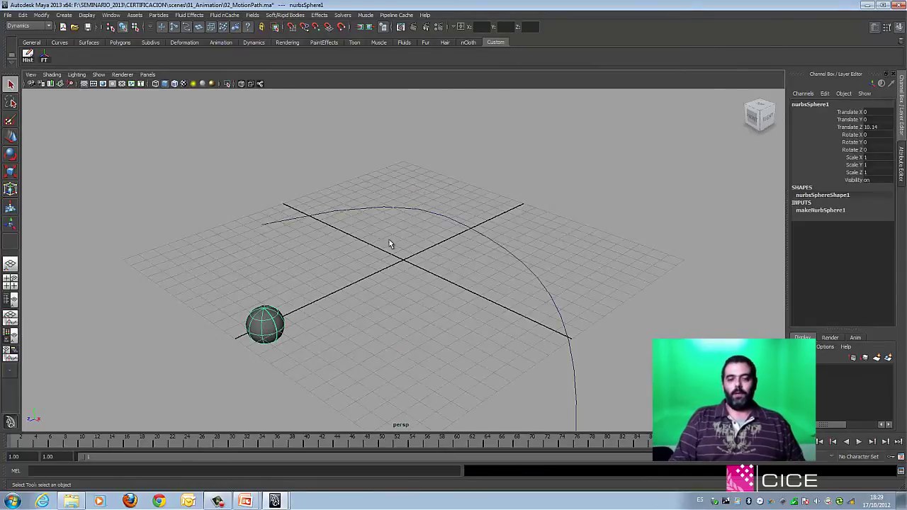
left_click(419, 209)
right_click_drag(404, 281, 354, 290, "alt")
left_click_drag(355, 290, 293, 314, "alt")
left_click(298, 298)
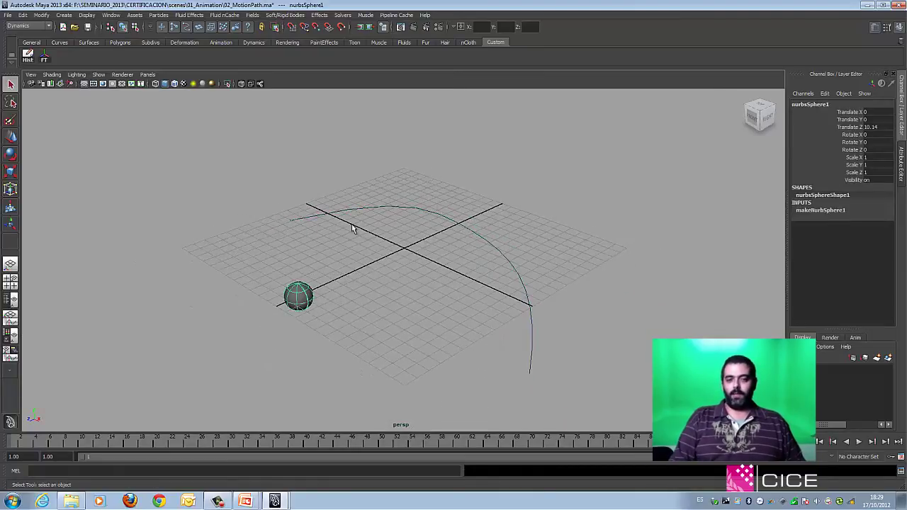
left_click(364, 242)
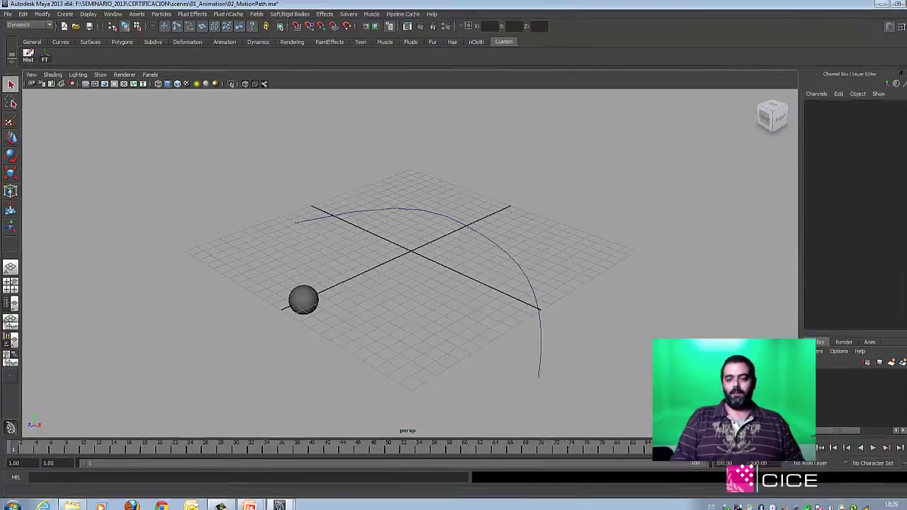
Select the sphere, add the curve to the selection and switch to the Animation menu set
left_click(303, 299)
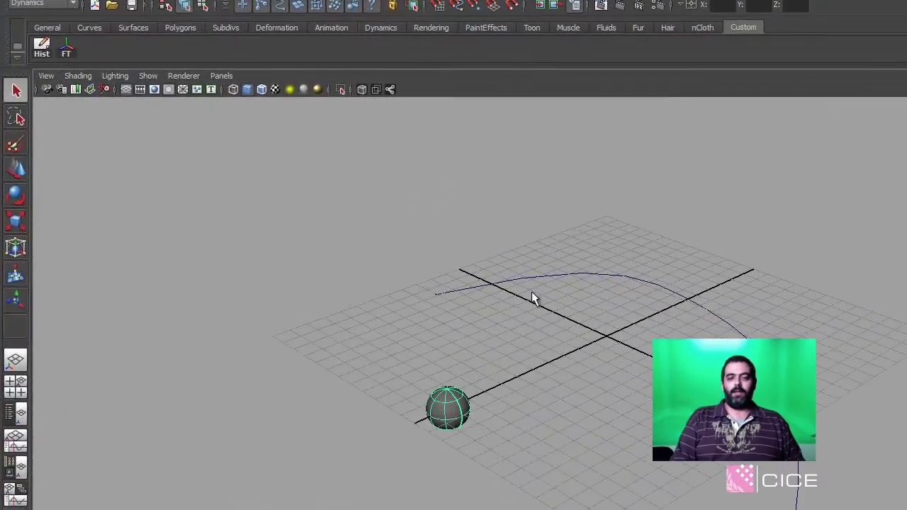
left_click_drag(540, 256, 526, 306, "shift")
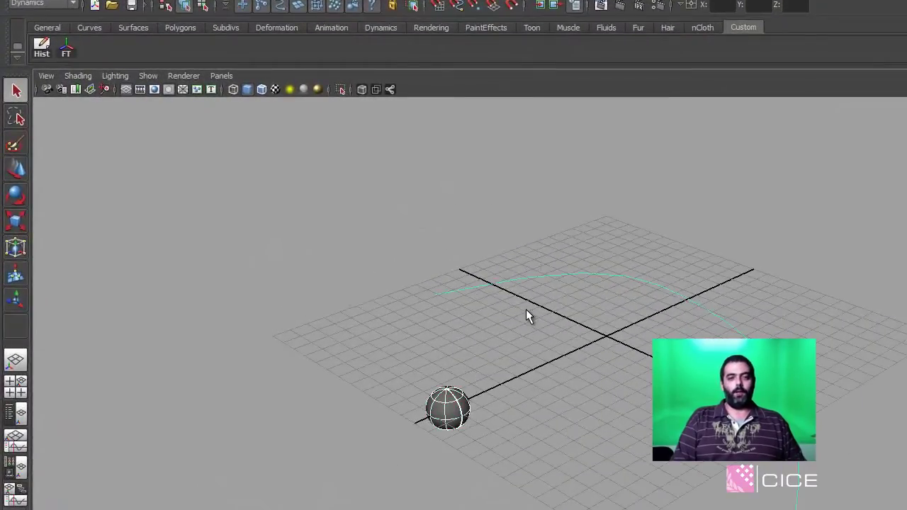
left_click(39, 5)
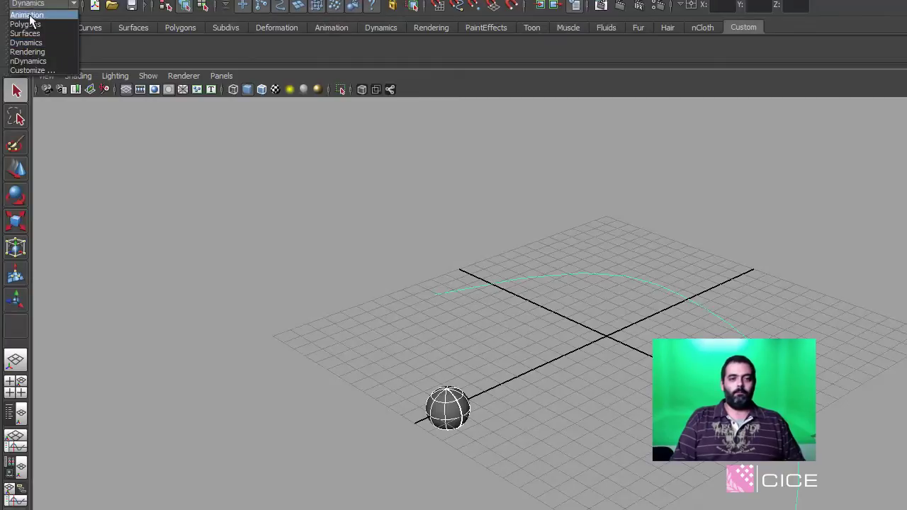
left_click(31, 14)
Attach the sphere to the curve with Attach to Motion Path, using the Time Slider range, Follow, front axis X and up axis Y
left_click(244, 2)
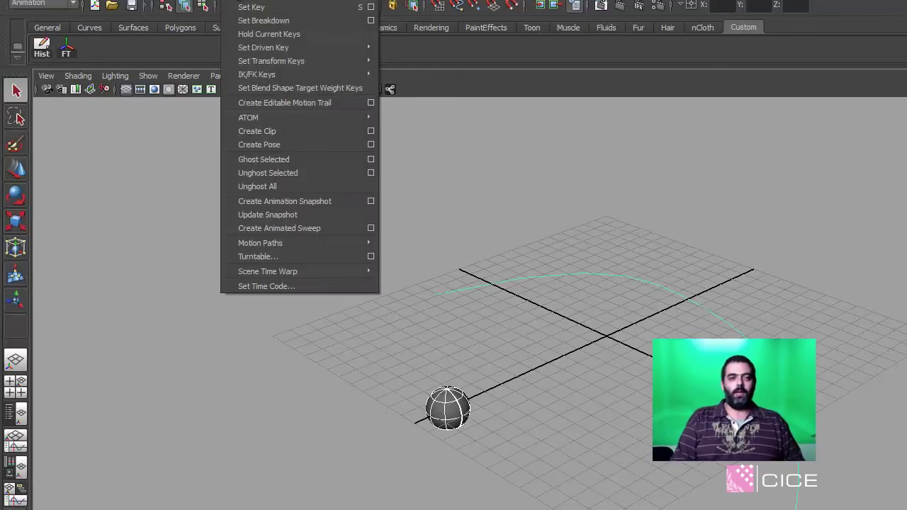
mouse_move(324, 246)
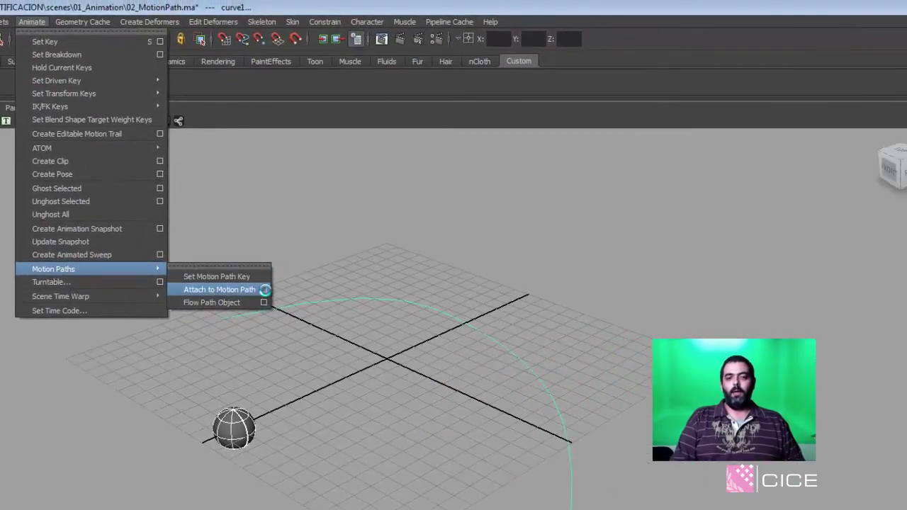
left_click(264, 290)
left_click_drag(176, 48, 706, 116)
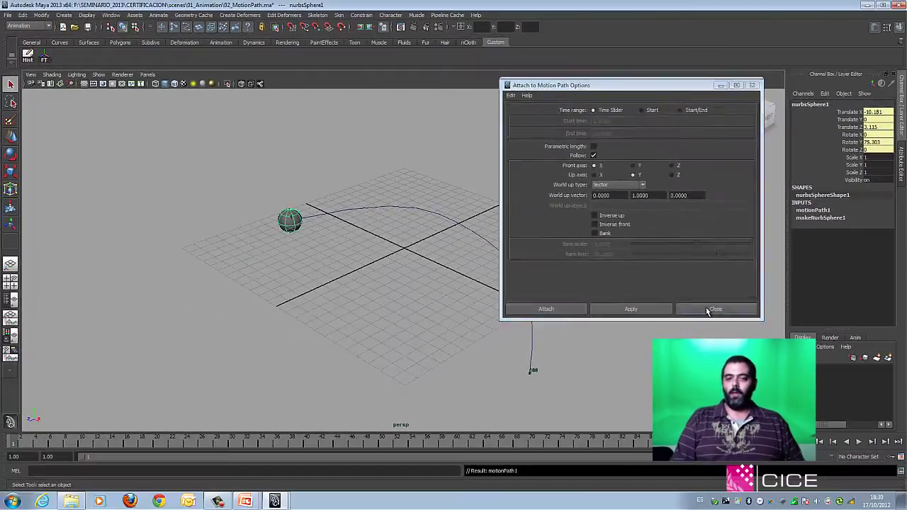
left_click(815, 428)
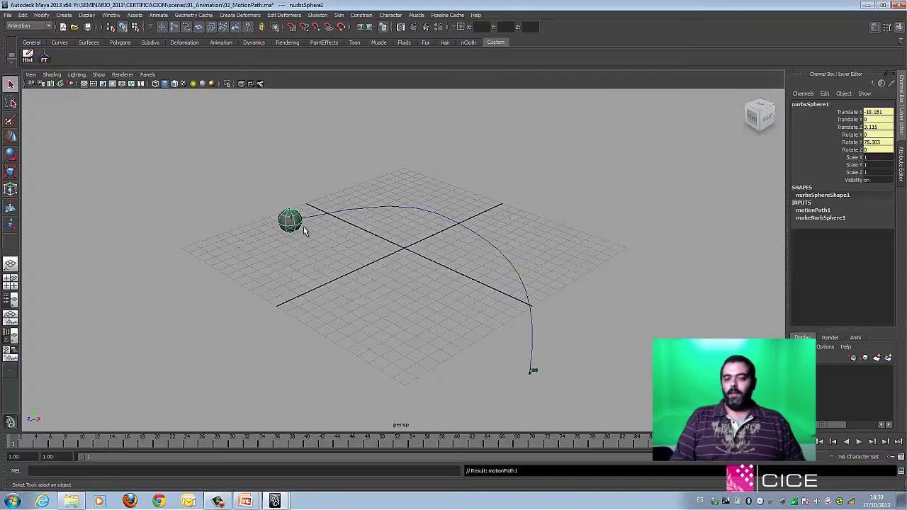
Go to frame 50 and examine the U Value of the sphere's motionPath1 input
left_click(381, 444)
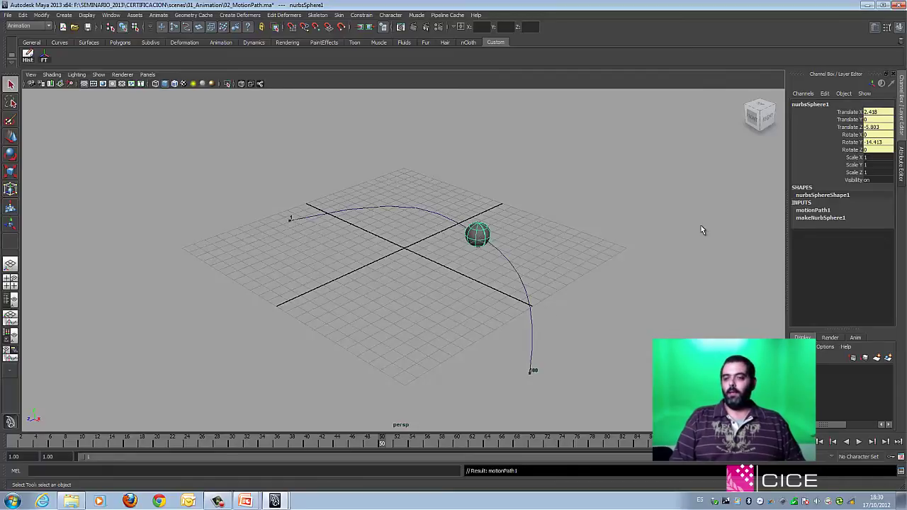
left_click(808, 211)
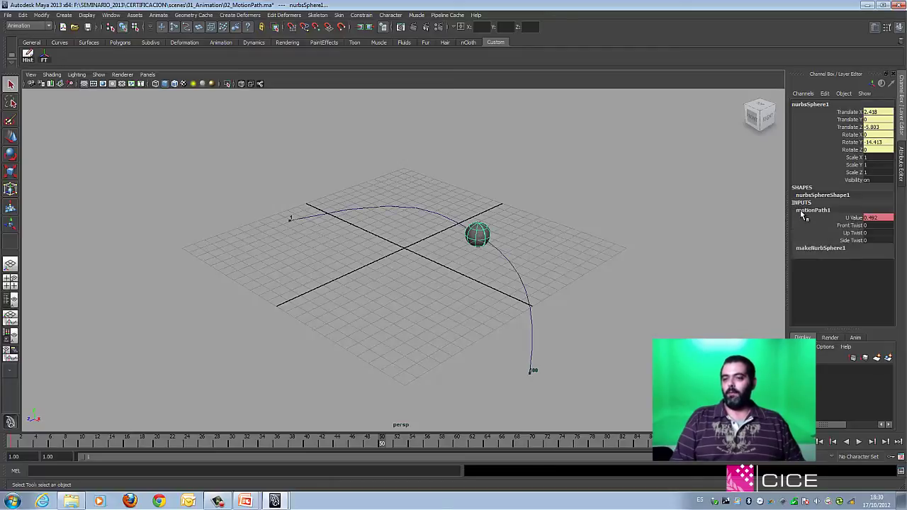
left_click(847, 219)
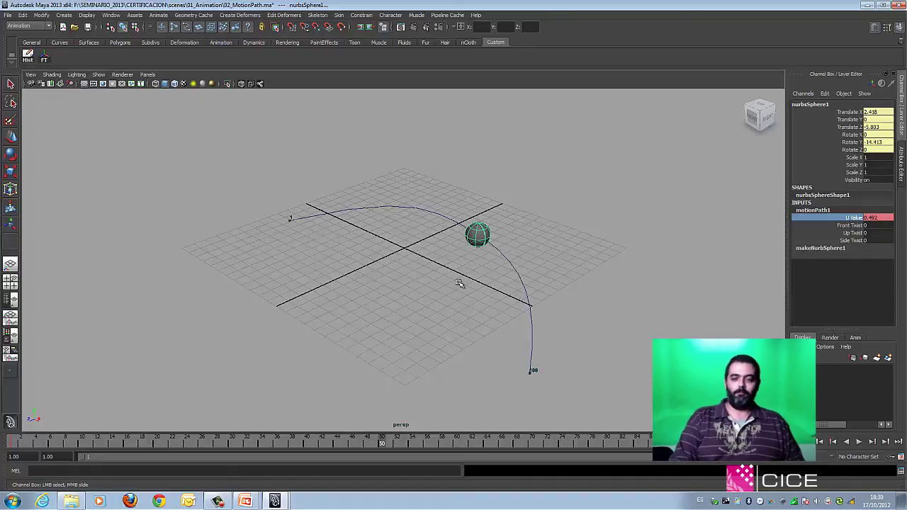
Open the scene 03_AnimLayers.ma without saving the motion path scene
key("ctrl+o")
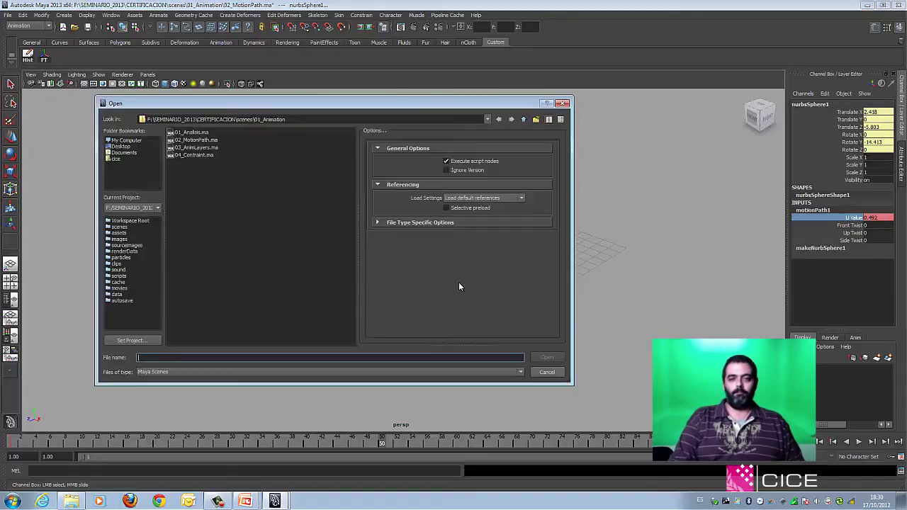
double_click(199, 147)
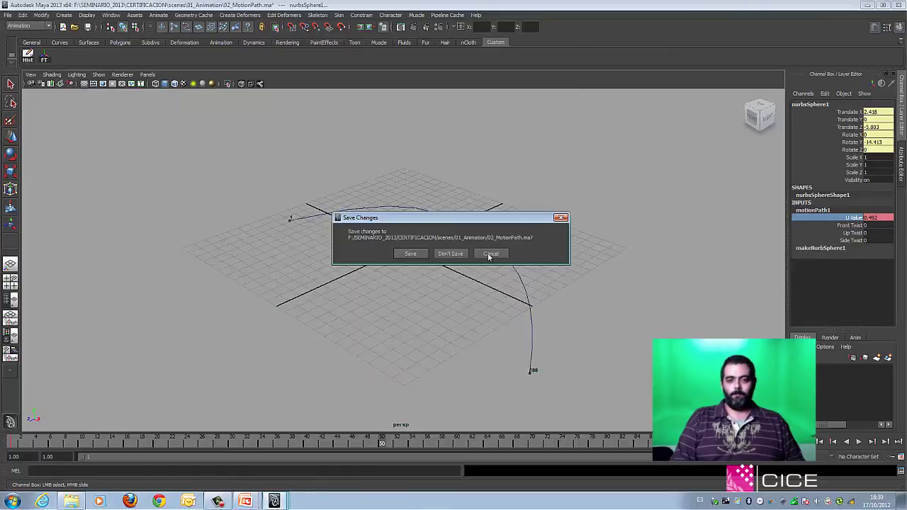
left_click(448, 254)
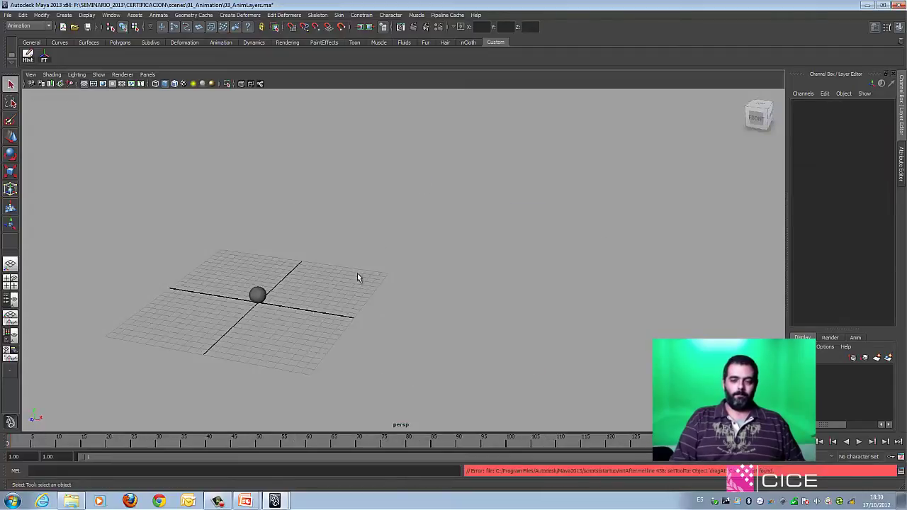
Select the sphere on the grid and preview its animation from the start of the timeline
scroll(359, 281, "up", 6)
scroll(396, 319, "down", 3)
right_click_drag(434, 346, 299, 284, "alt")
middle_click_drag(300, 283, 188, 304, "alt")
right_click_drag(188, 303, 150, 305, "alt")
middle_click_drag(151, 305, 151, 306, "alt")
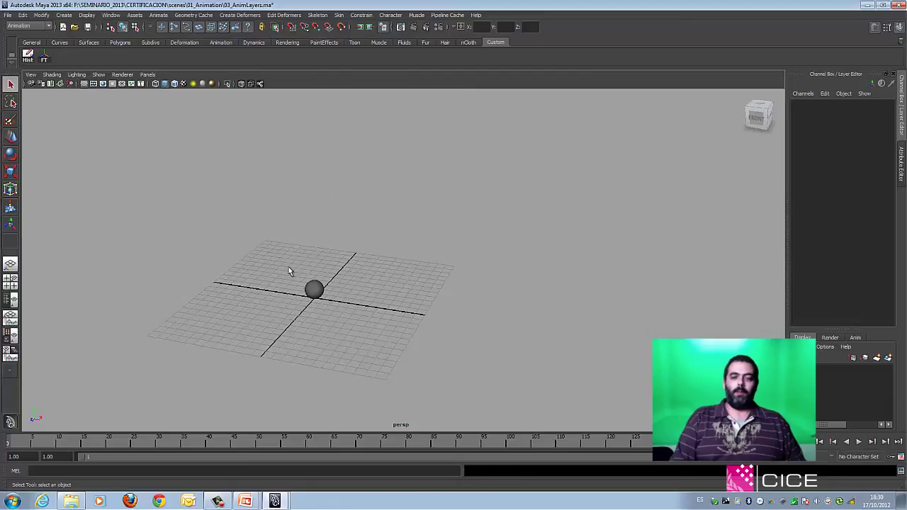
left_click_drag(275, 264, 346, 326)
mouse_move(20, 450)
left_mouse_down()
mouse_move(239, 453)
mouse_move(61, 453)
mouse_move(175, 449)
mouse_move(12, 440)
left_mouse_up()
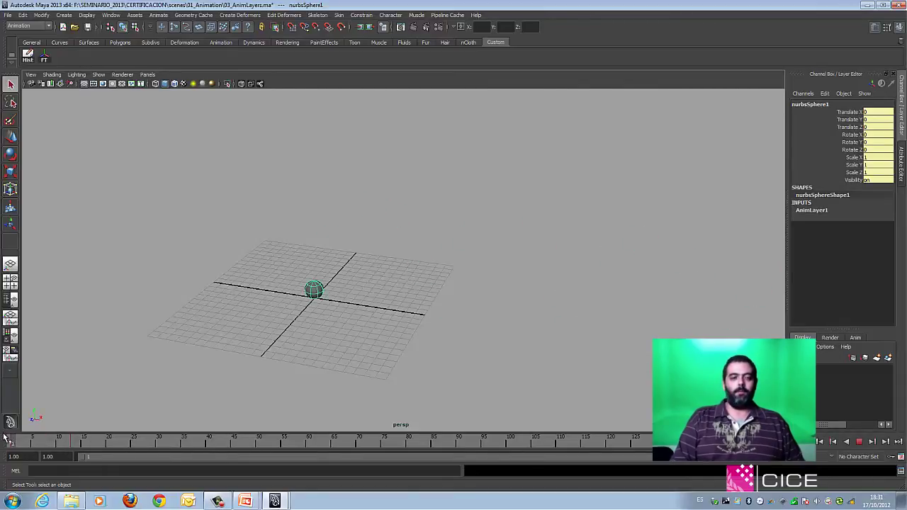
Reselect the sphere and scrub the timeline to frame 9 to check its motion
left_click(166, 323)
left_click_drag(254, 249, 361, 346)
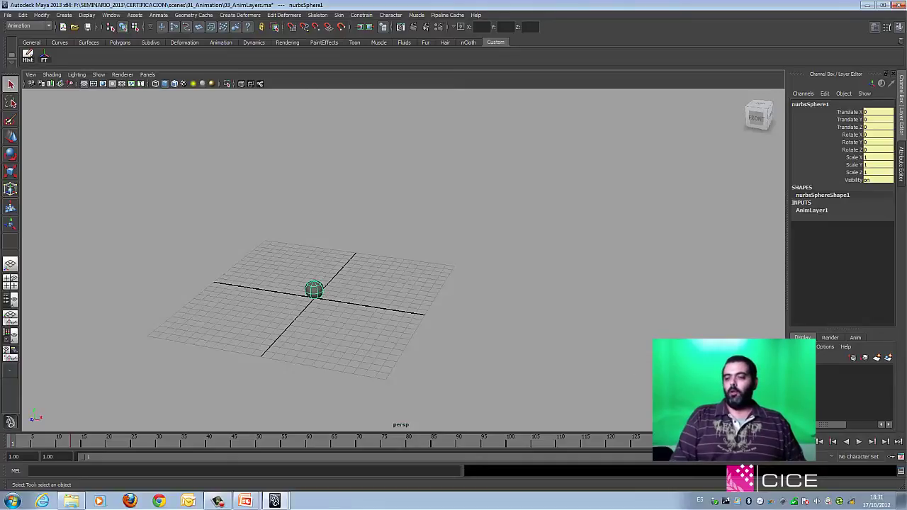
left_click_drag(32, 446, 52, 445)
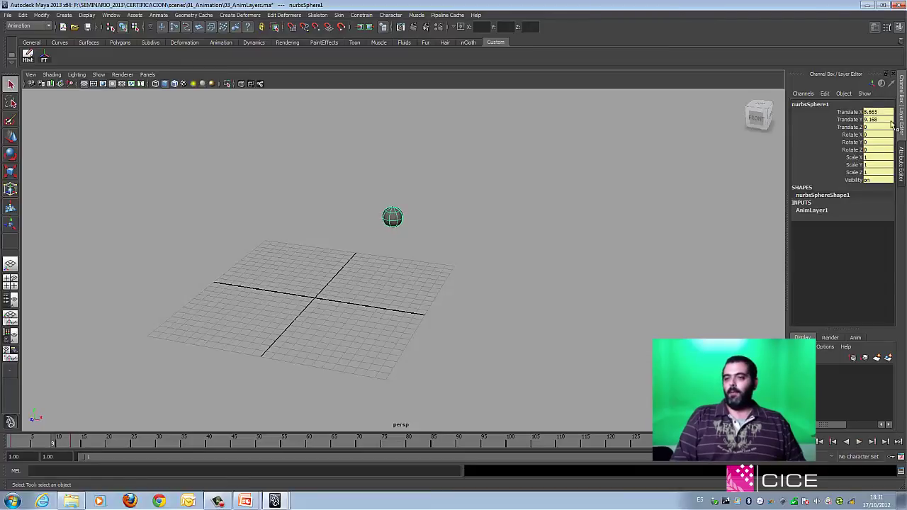
Open the Graph Editor and compare the sphere's curves in AnimLayer1 and BaseAnimation
left_click(112, 15)
mouse_move(122, 32)
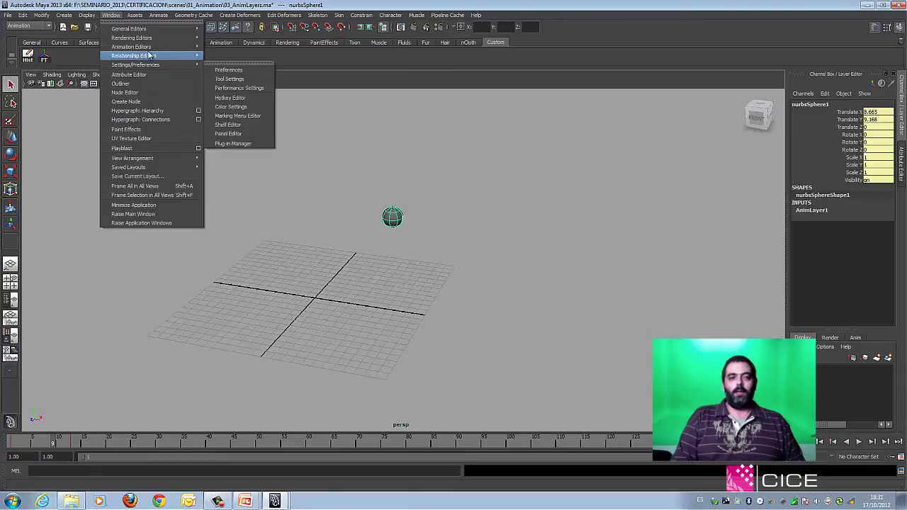
mouse_move(151, 50)
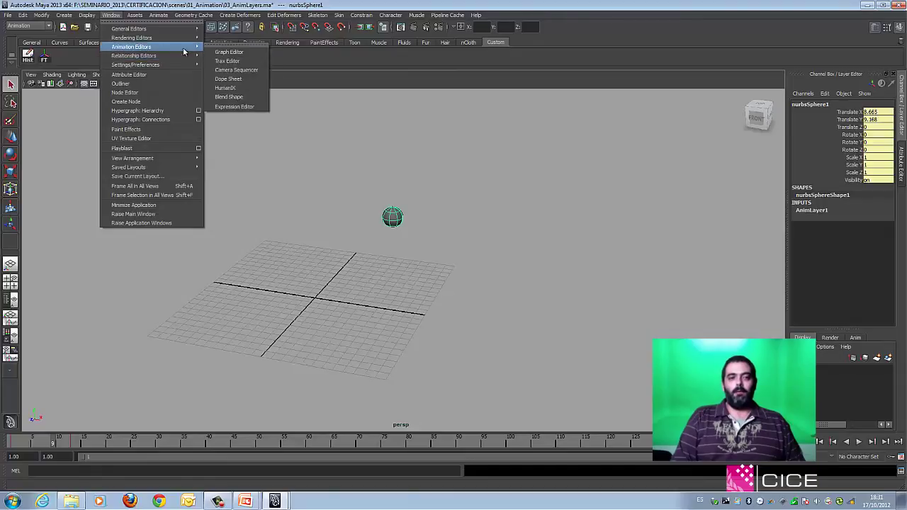
left_click(220, 53)
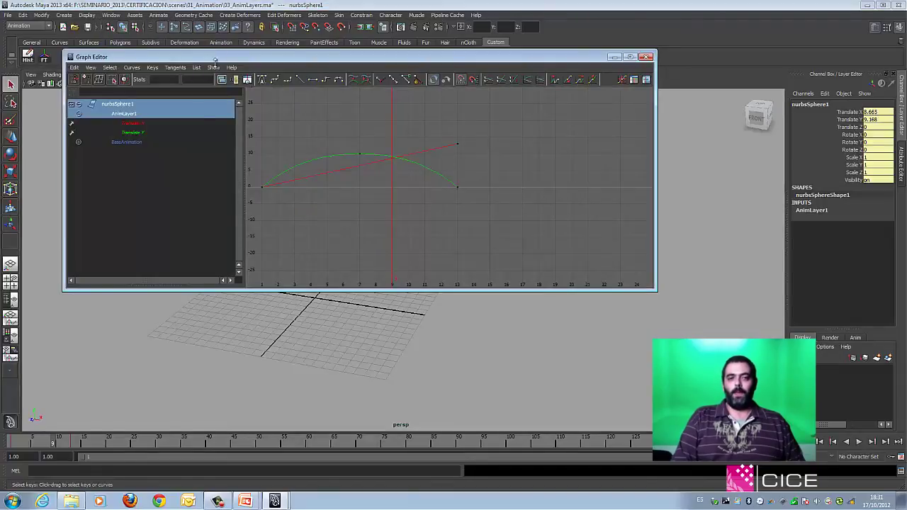
left_click(124, 116)
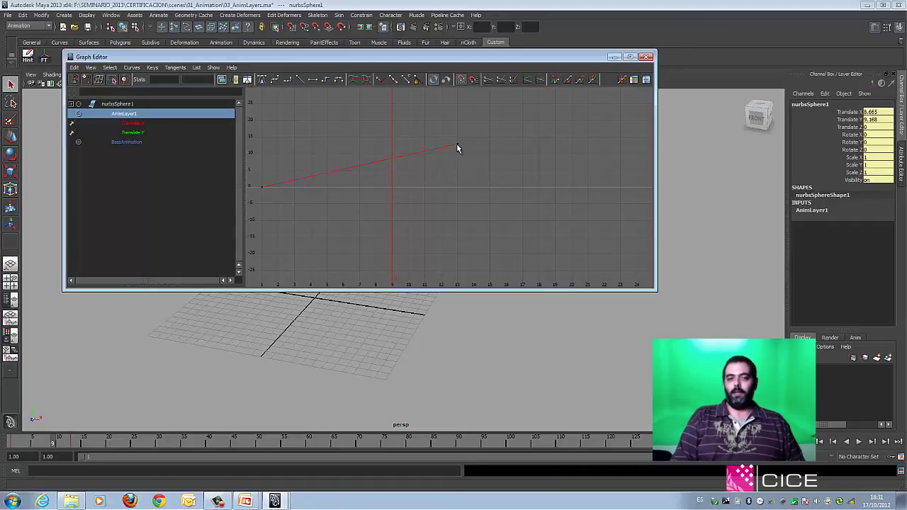
left_click(118, 142)
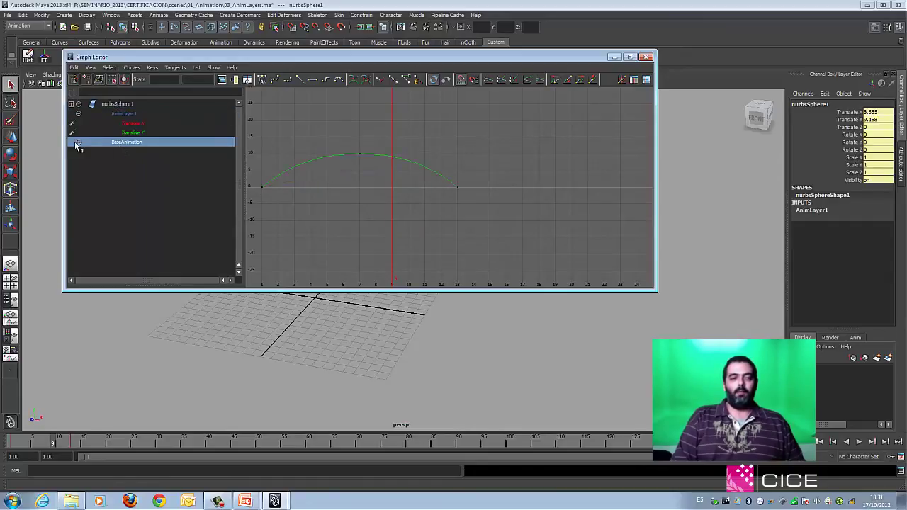
Inspect the frame 7 key on BaseAnimation's Translate Y curve, then close the Graph Editor and clear the selection
left_click(79, 143)
left_click(126, 161)
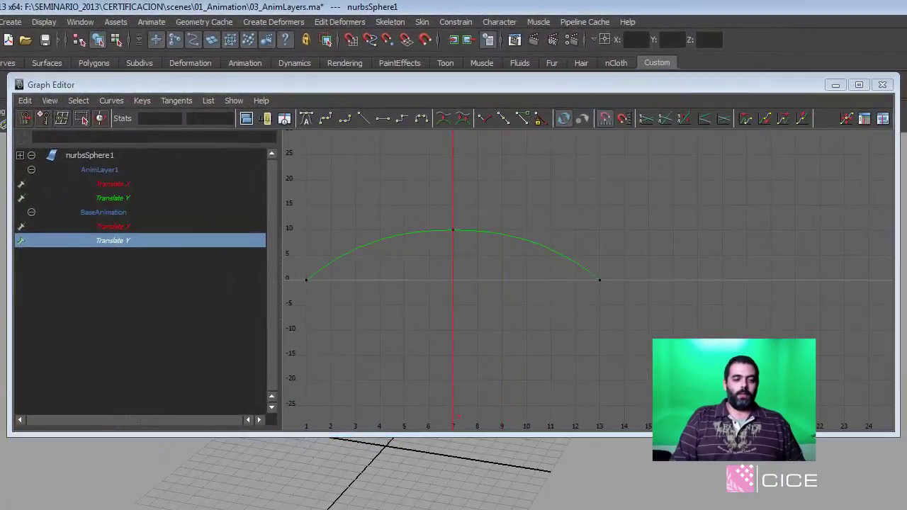
left_click_drag(405, 204, 459, 245)
left_click_drag(219, 117, 149, 113)
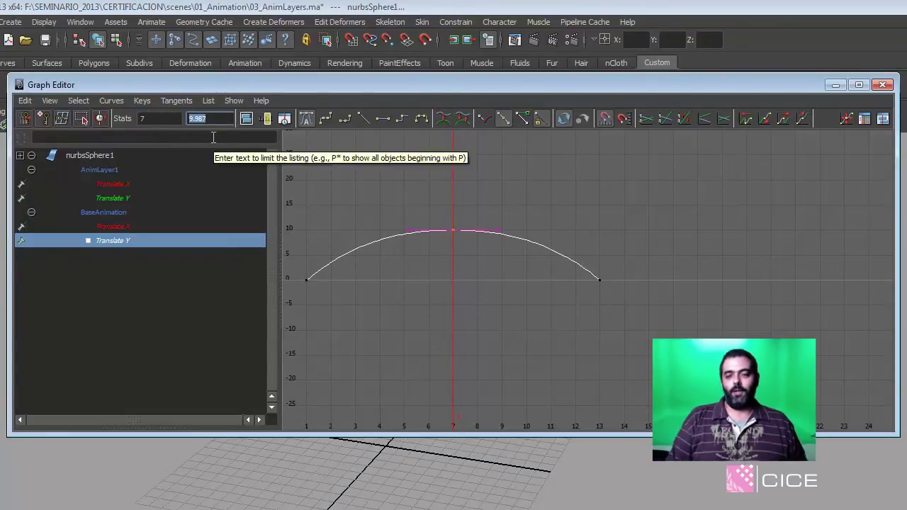
left_click(654, 178)
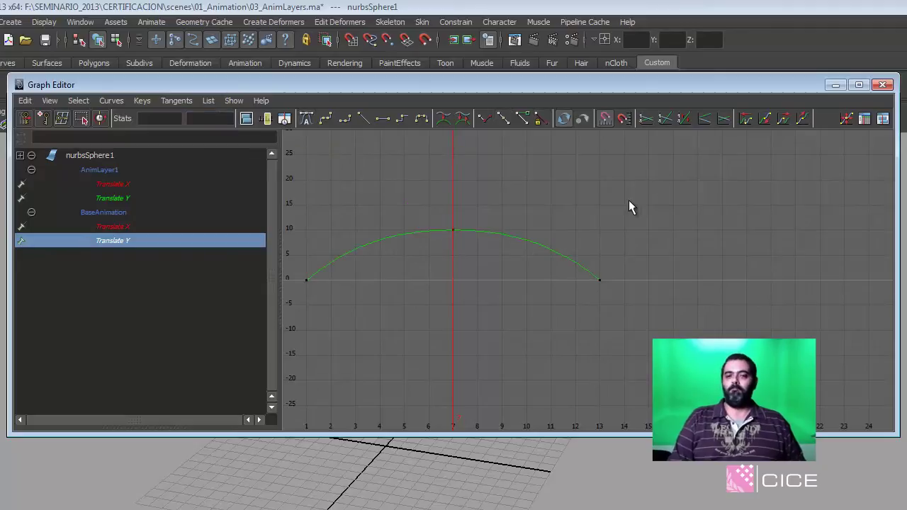
left_click(882, 84)
left_click(779, 291)
Open the 04_Contraint.ma scene, discarding the changes to 03_AnimLayers.ma
key("ctrl+o")
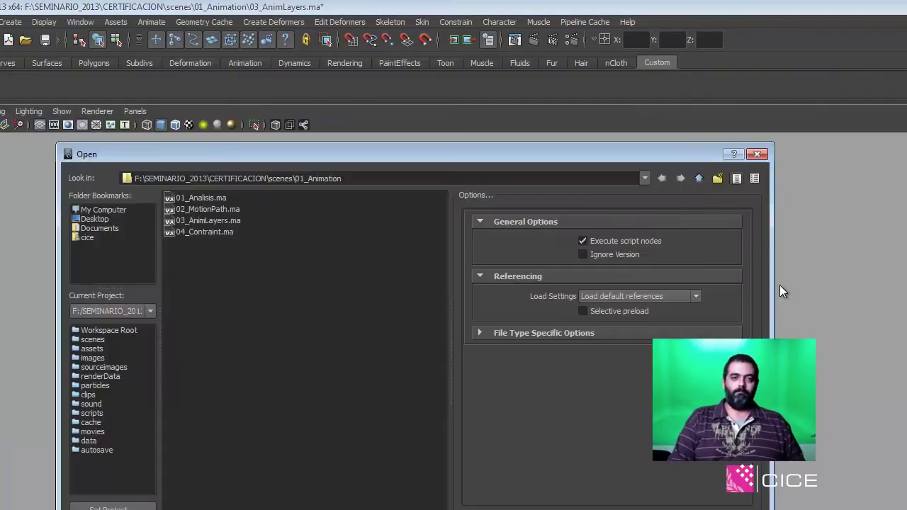
double_click(201, 232)
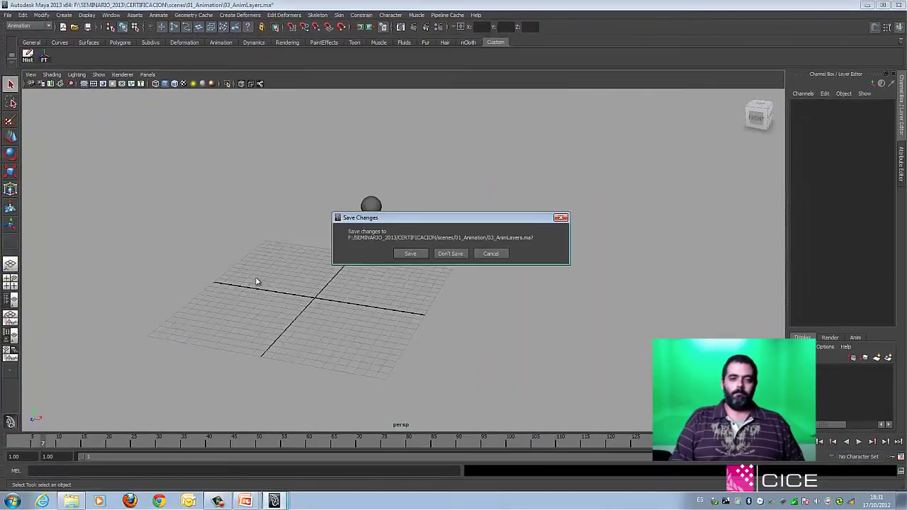
left_click(459, 254)
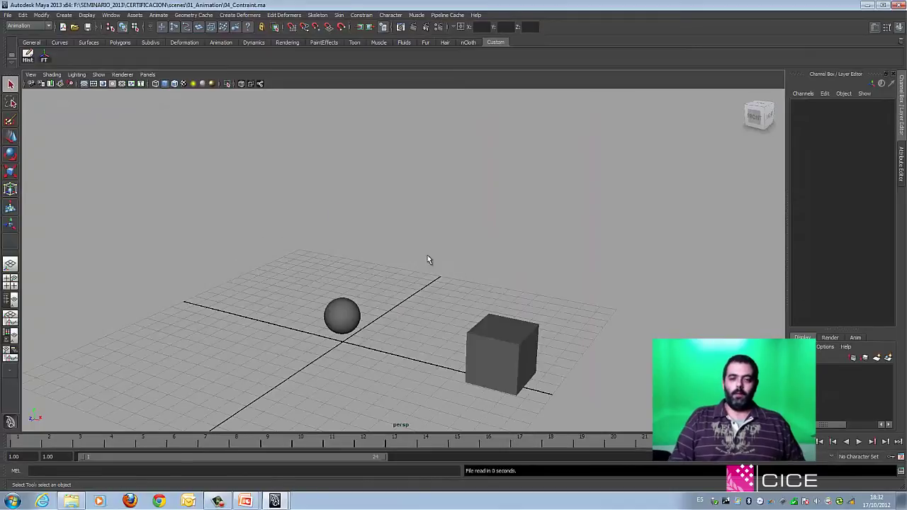
Move the sphere up above the grid to test its constraint with the cube, and clear the selection
middle_click_drag(336, 303, 338, 257, "alt")
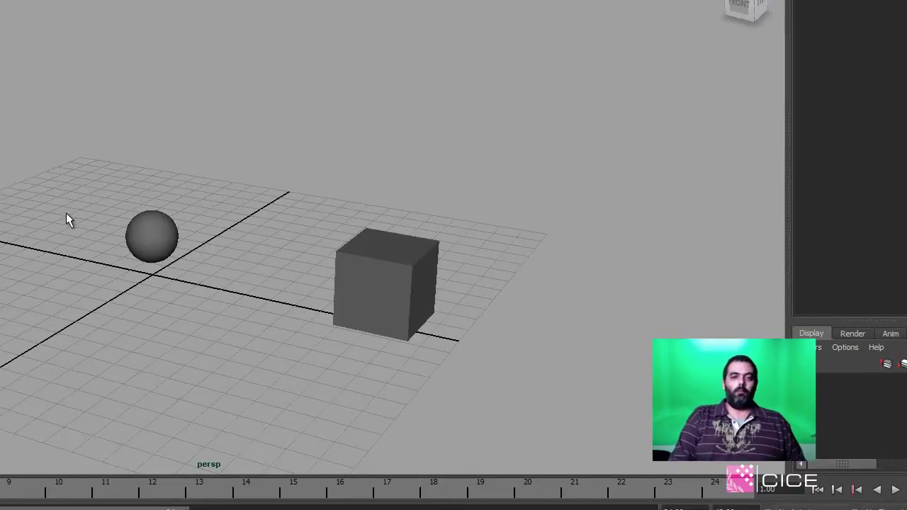
left_click(152, 234)
key("w")
left_click_drag(153, 235, 190, 151)
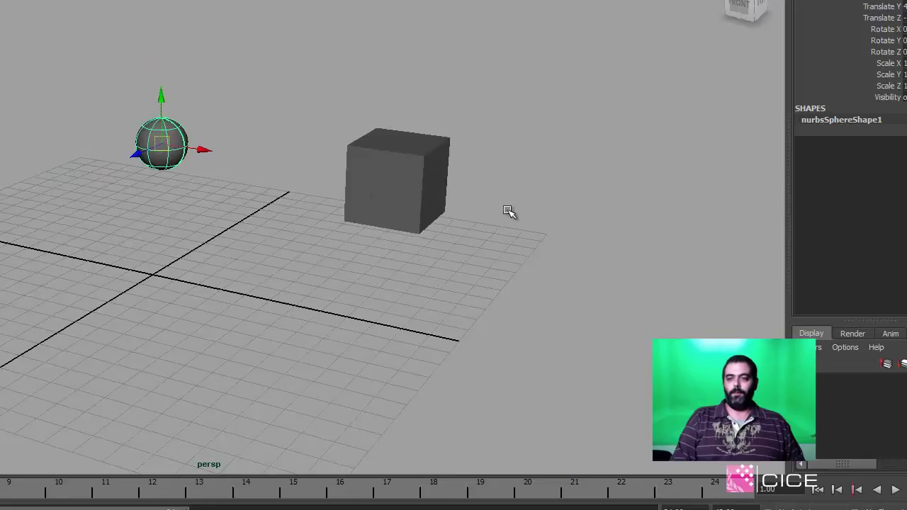
left_click(229, 237)
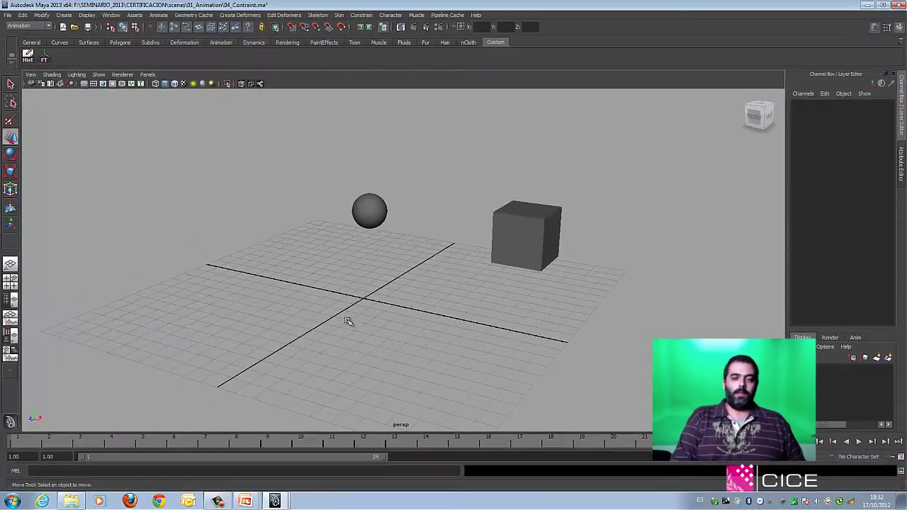
Show the Outliner beside the perspective view and inspect the point constraint under nurbsCube1, leaving nothing selected
key("space")
left_click_drag(334, 187, 336, 209)
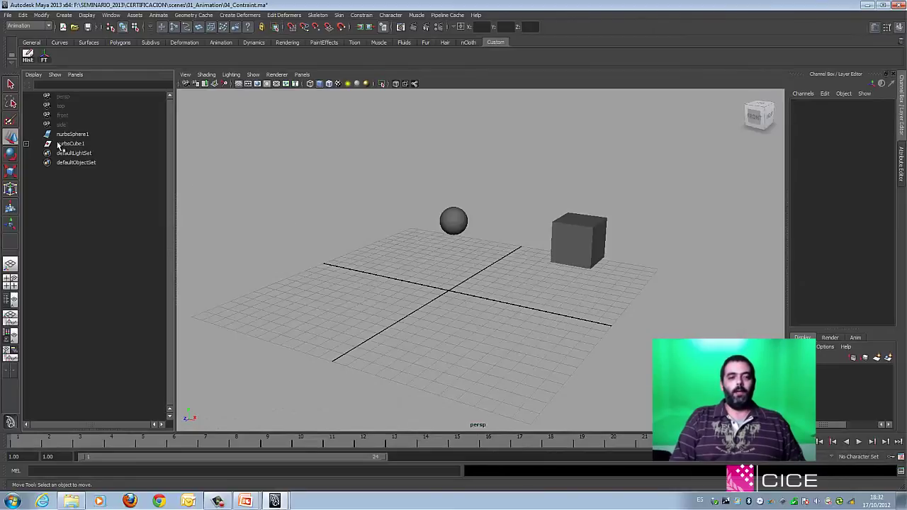
left_click(26, 144)
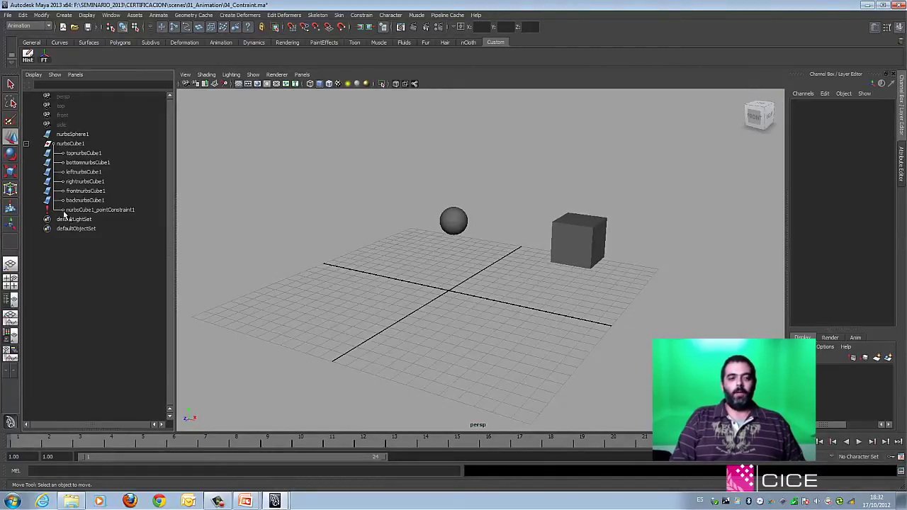
left_click(70, 210)
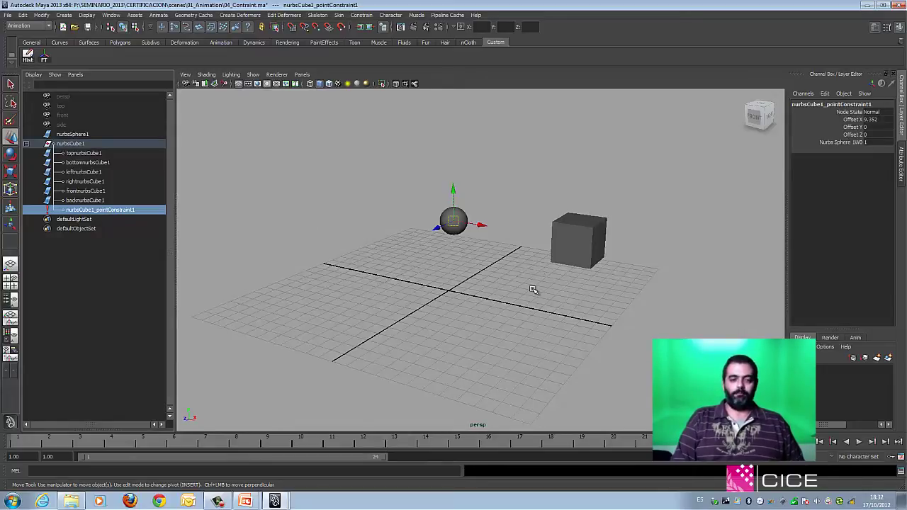
left_click(508, 294)
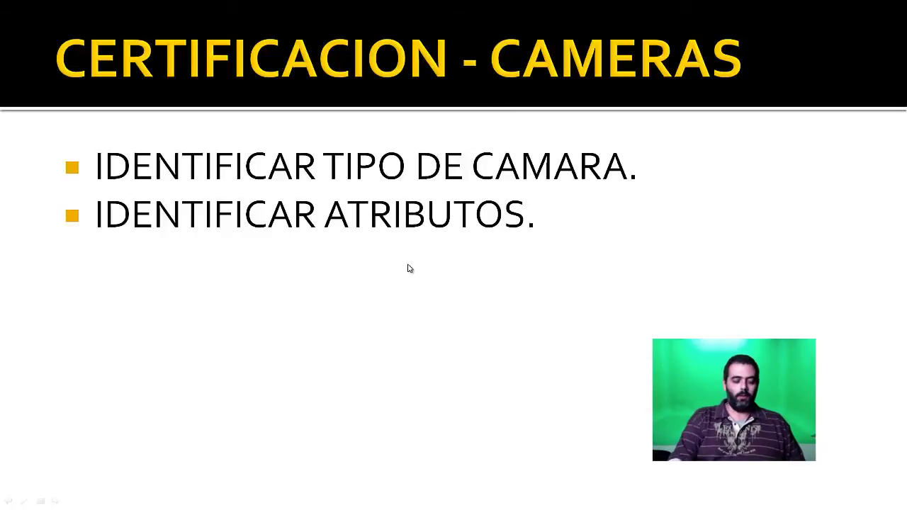
Switch from the slides to Maya and open 01_Camaras.ma from the 02_Cameras folder
key("alt+Tab")
key("alt+Tab")
key("alt+Tab")
key("alt+Tab")
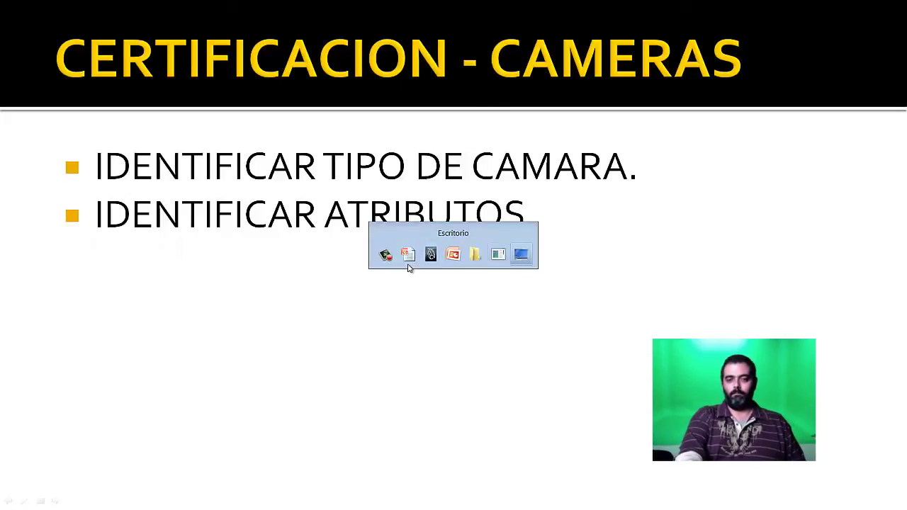
key("alt+Tab")
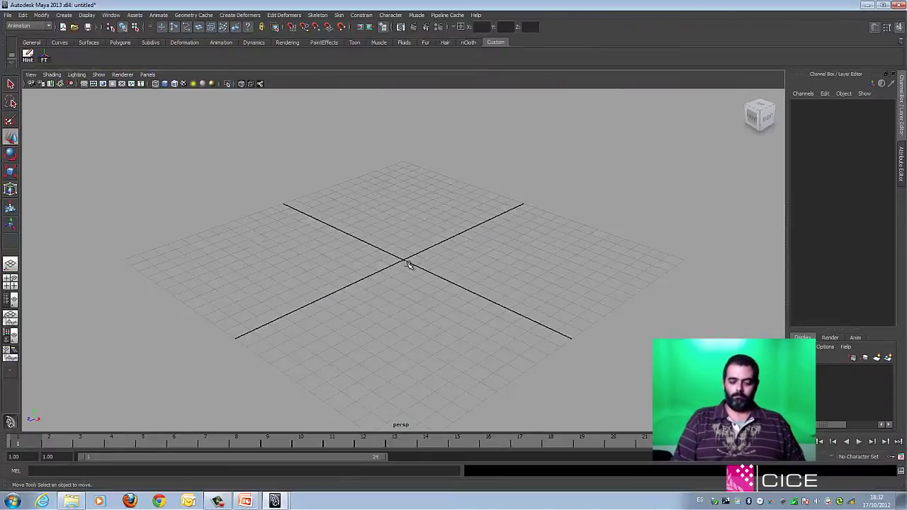
key("ctrl+o")
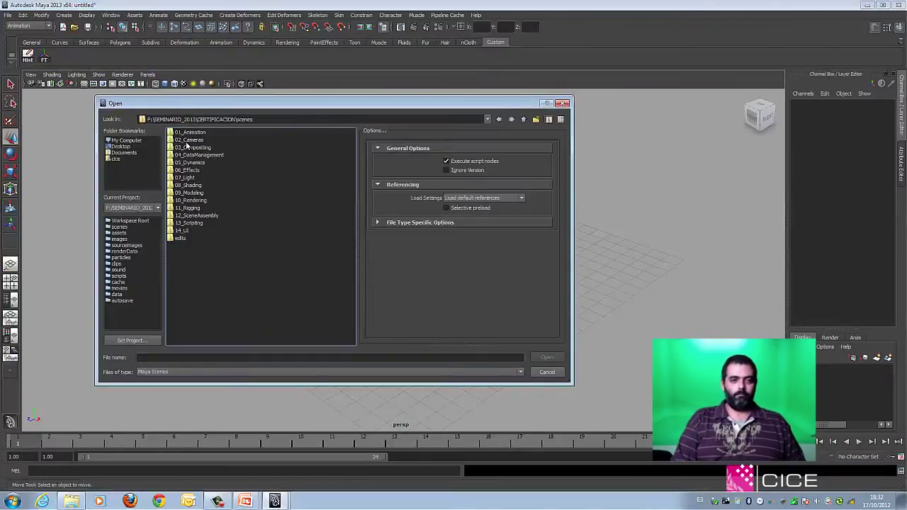
double_click(187, 142)
double_click(185, 134)
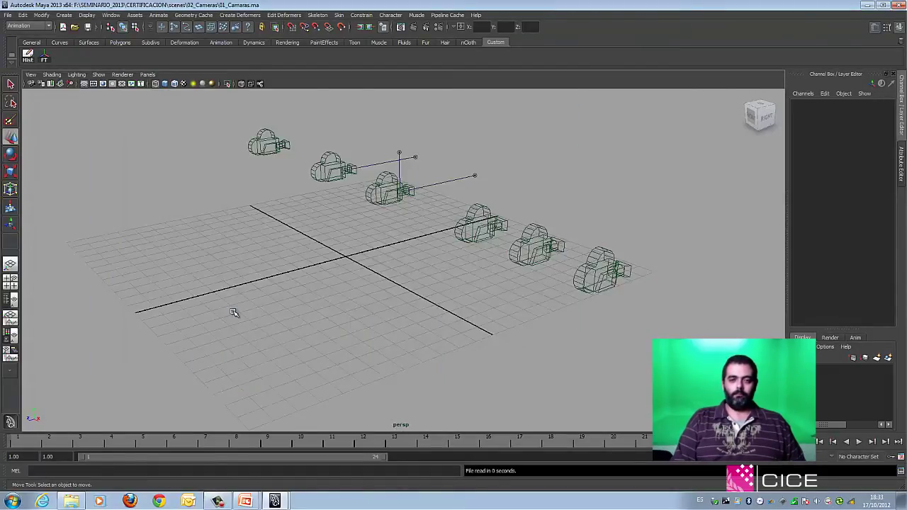
Examine the different camera types in the scene, including camera1, camera2 and stereoCamera, and leave nothing selected
left_click_drag(247, 265, 233, 300, "alt")
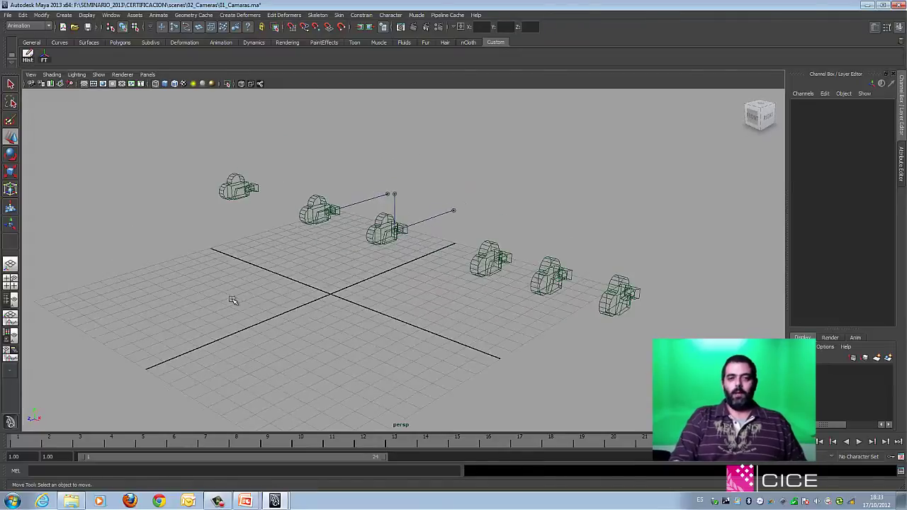
left_click_drag(393, 247, 306, 269, "alt")
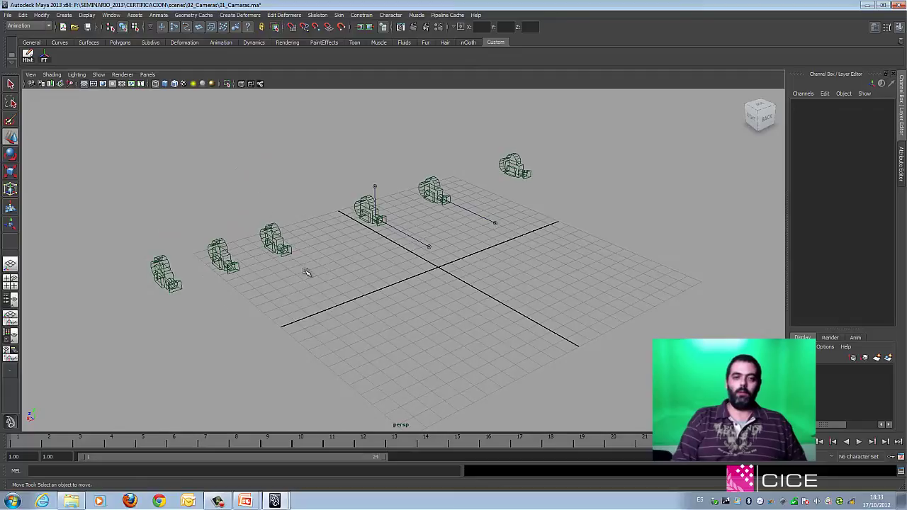
left_click(523, 163)
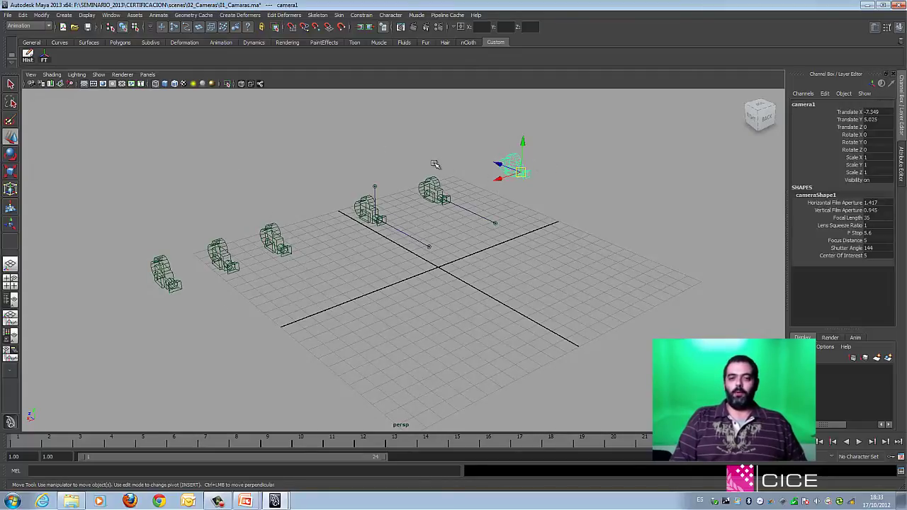
left_click(426, 188)
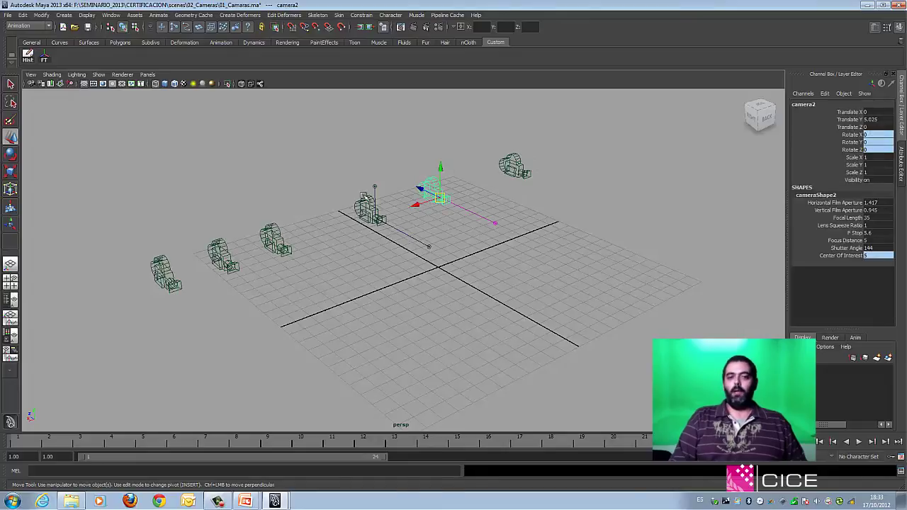
left_click(358, 204)
left_click(343, 176)
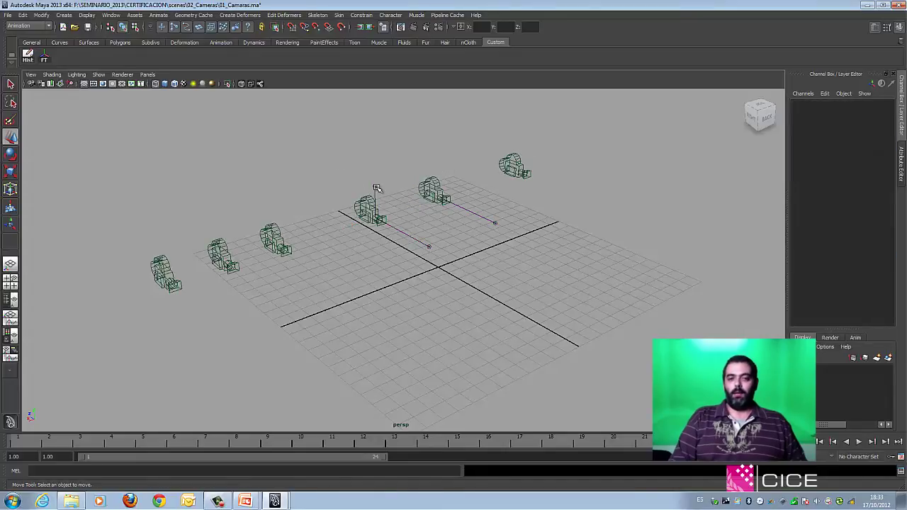
left_click(215, 263)
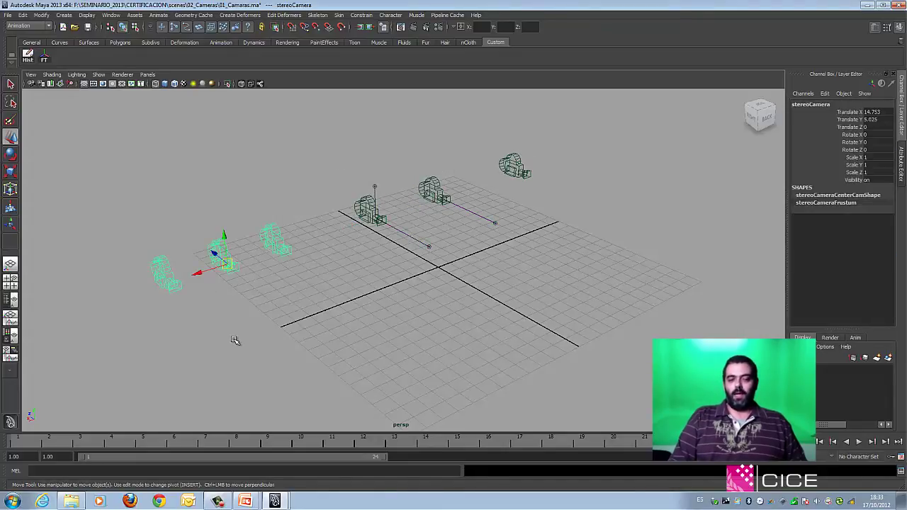
left_click(253, 347)
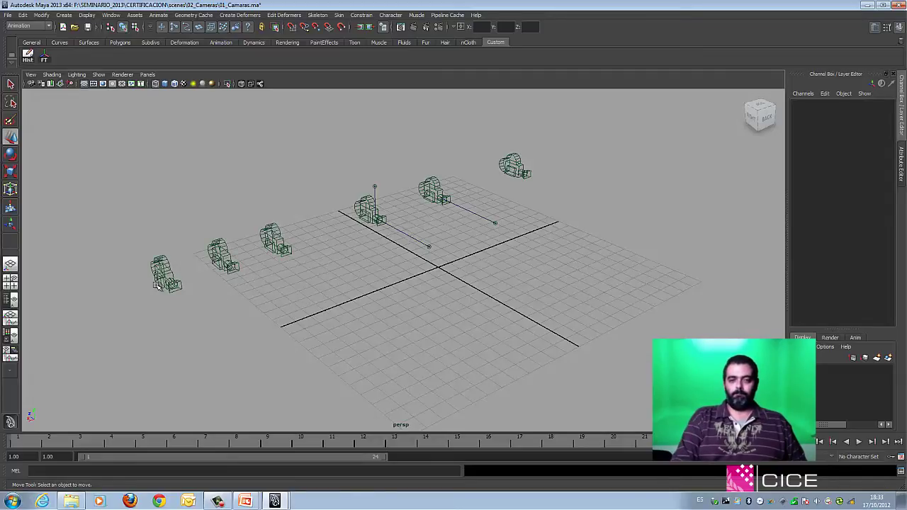
Open the 02_Camera_Path.ma scene, discarding the changes to 01_Camaras.ma
key("ctrl+o")
double_click(206, 141)
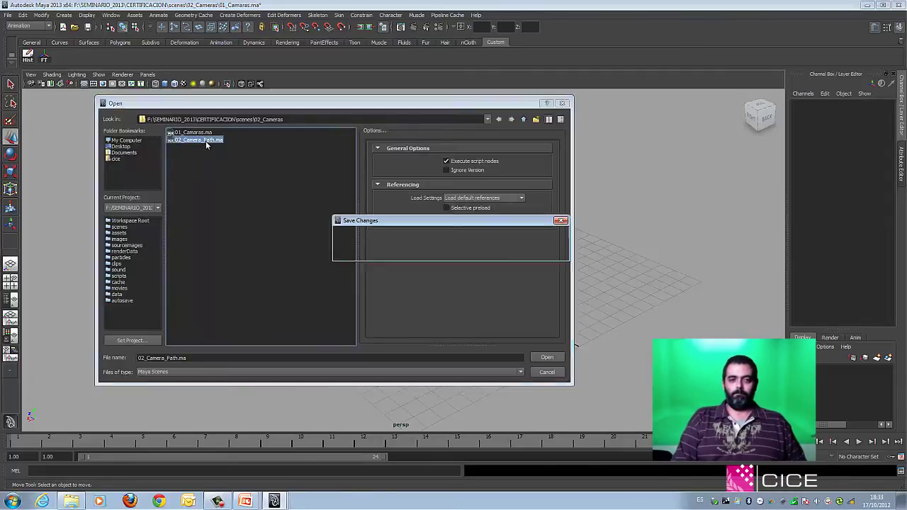
left_click(447, 251)
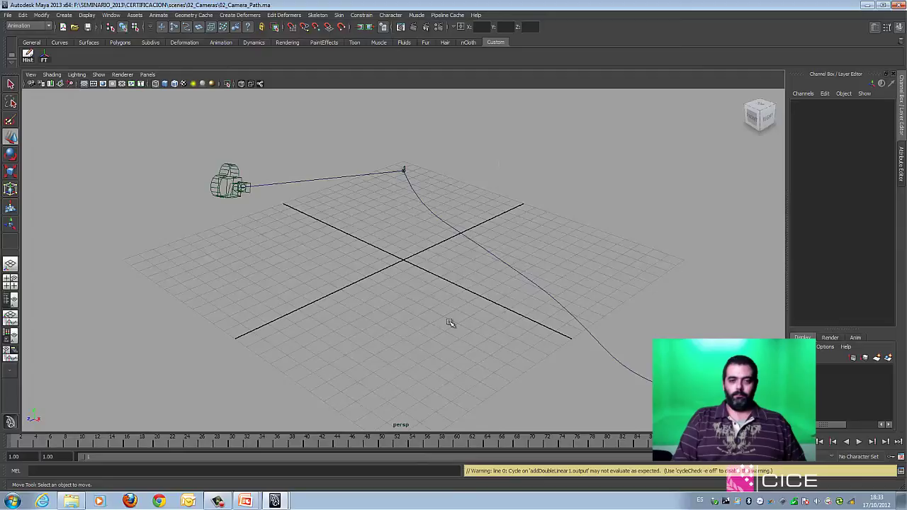
Inspect camera1 and the path curve its aim point is attached to
left_click(216, 198)
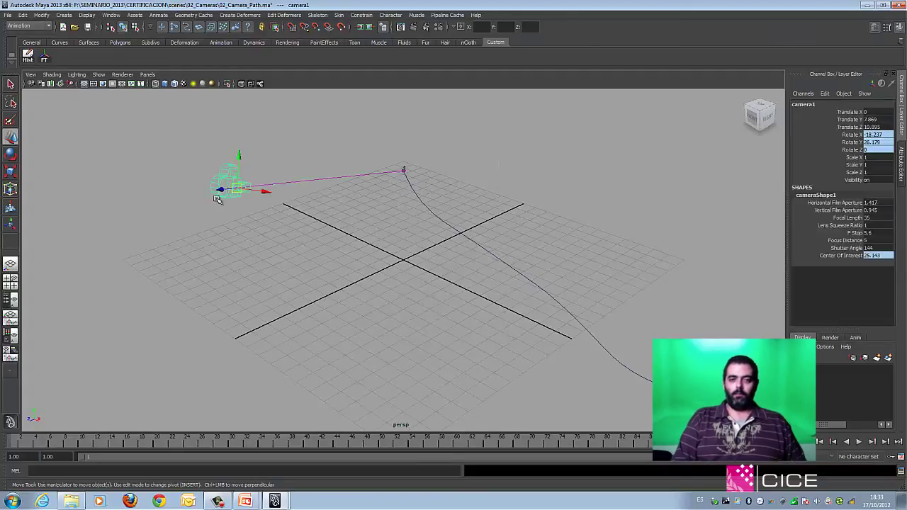
left_click(338, 228)
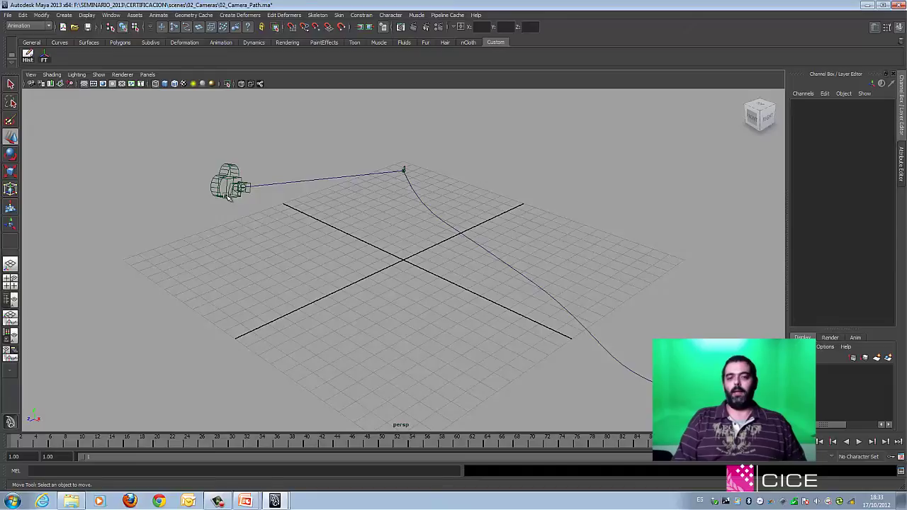
left_click(228, 195)
left_click(380, 246)
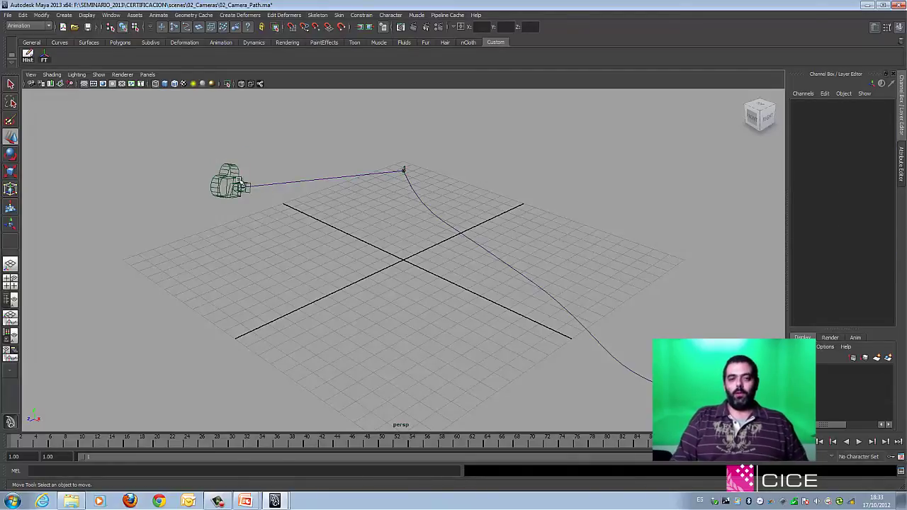
left_click(230, 185)
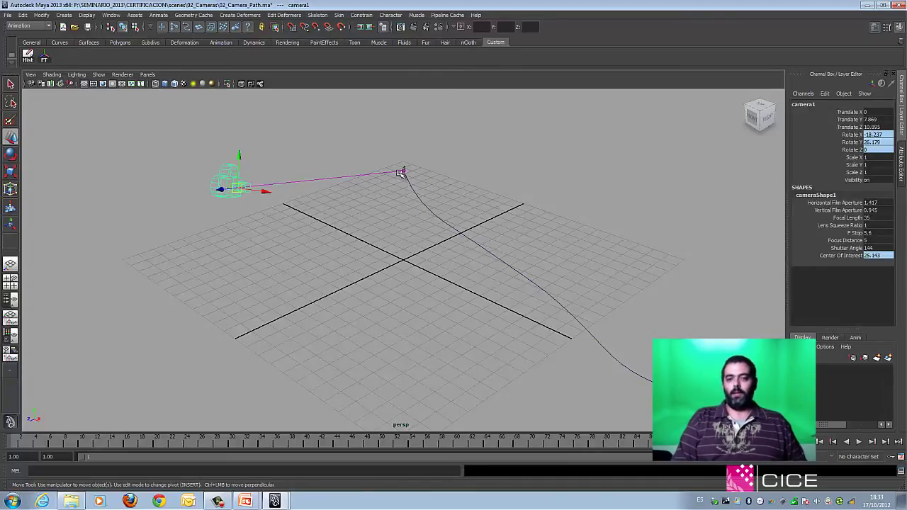
left_click(386, 197)
left_click(404, 172)
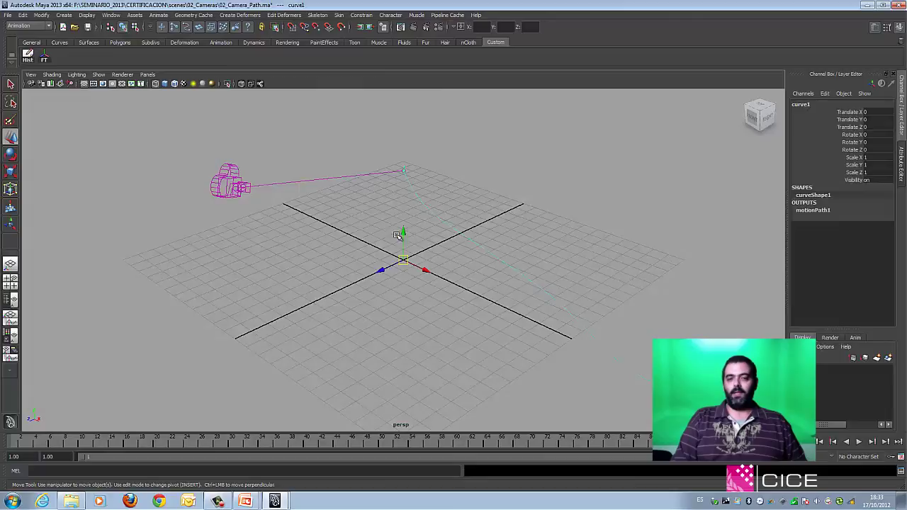
Show the Outliner beside the perspective view, expand camera1_group and select camera1_aim
key("space")
left_click_drag(350, 208, 350, 240)
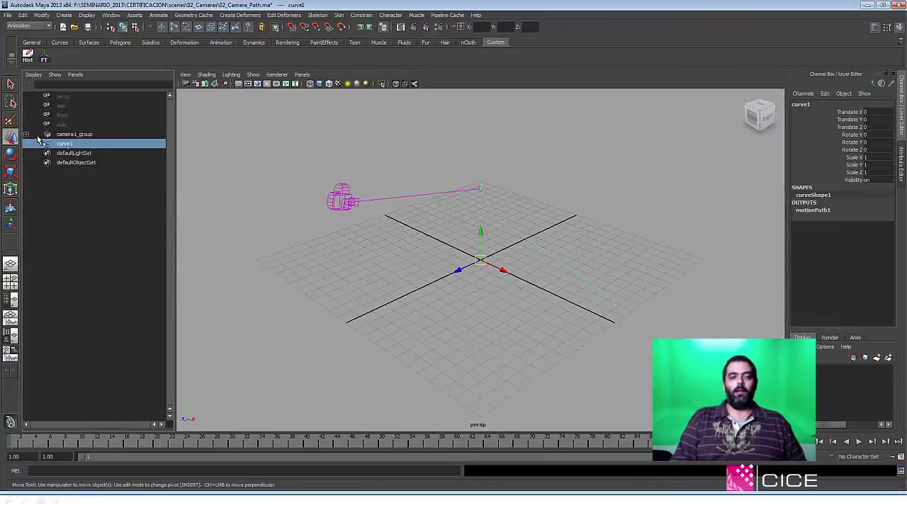
left_click(27, 134)
left_click(77, 153)
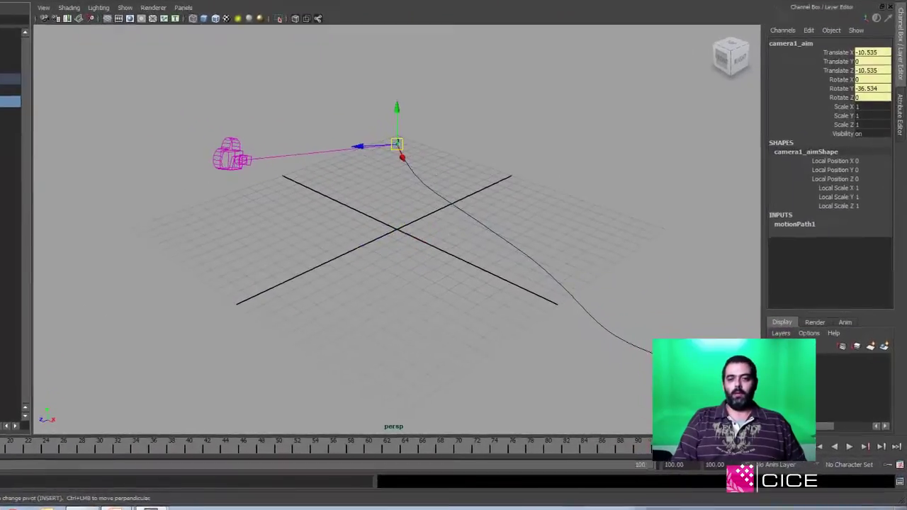
Try moving camera1_aim off the motion path, undo the move, and preview its animation up to frame 50
left_click_drag(397, 144, 337, 90)
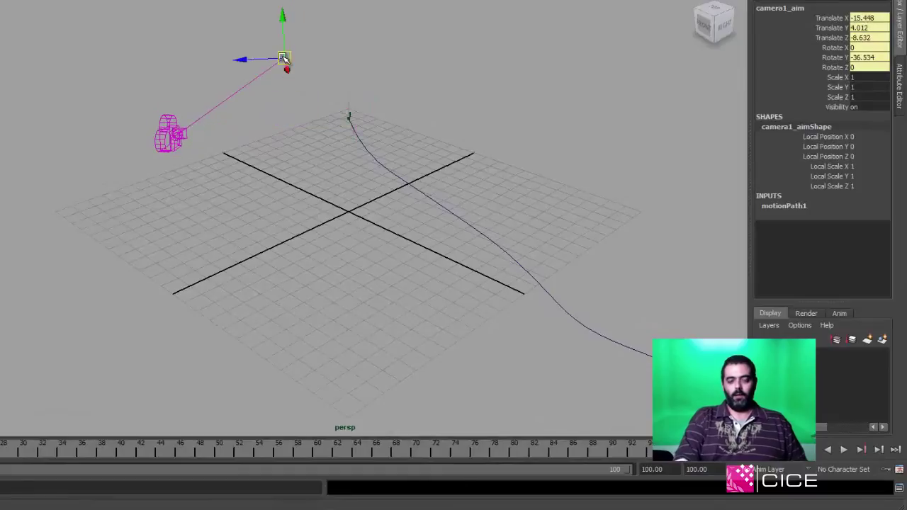
key("ctrl+z")
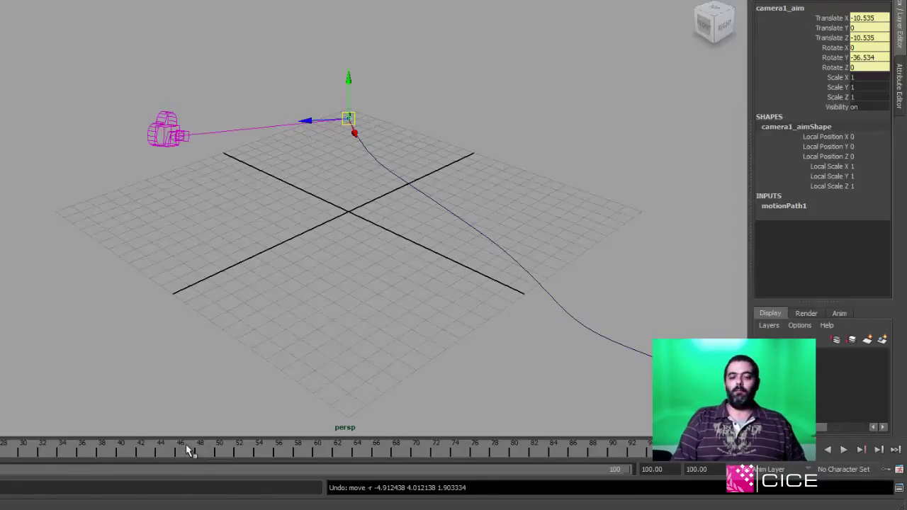
key("alt+v")
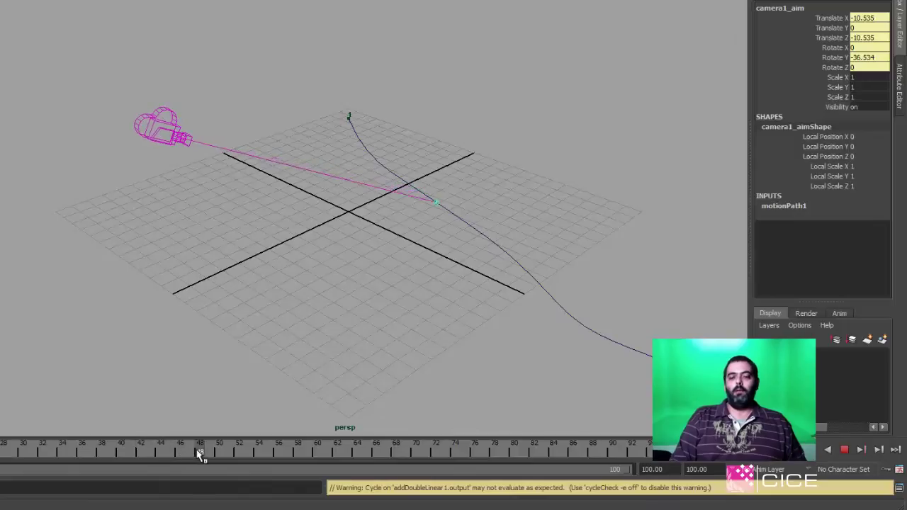
left_click_drag(223, 451, 222, 450)
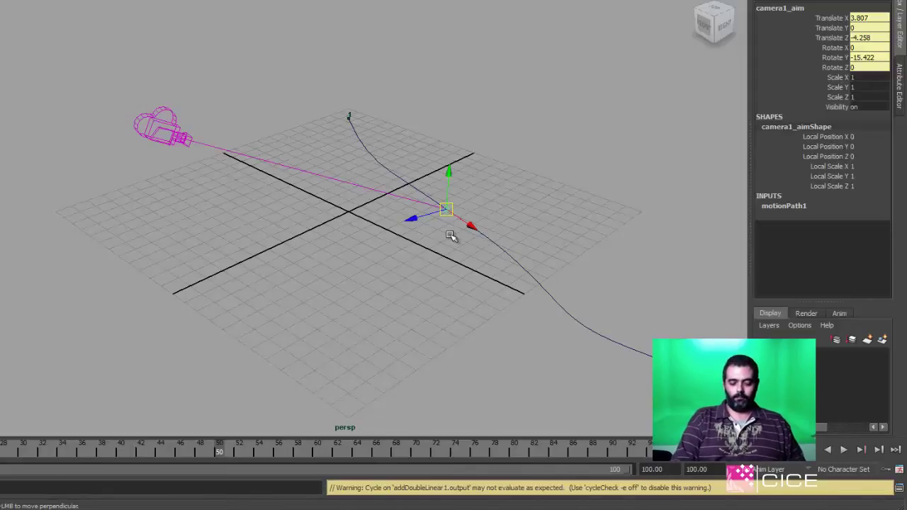
Start a new empty scene without saving the changes to 02_Camera_Path.ma
key("ctrl+n")
key("n")
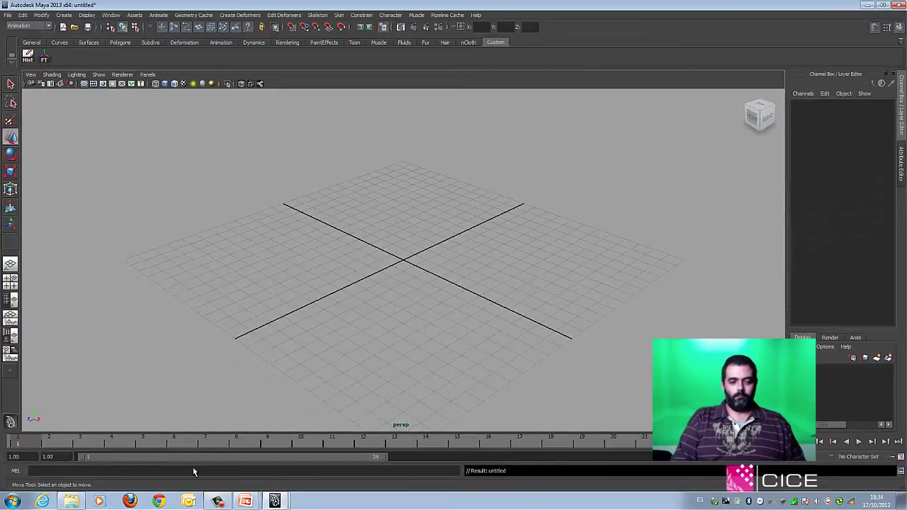
Switch to the running PowerPoint slide show with the certification compositing slide
mouse_move(246, 501)
left_click(257, 483)
left_click(260, 414)
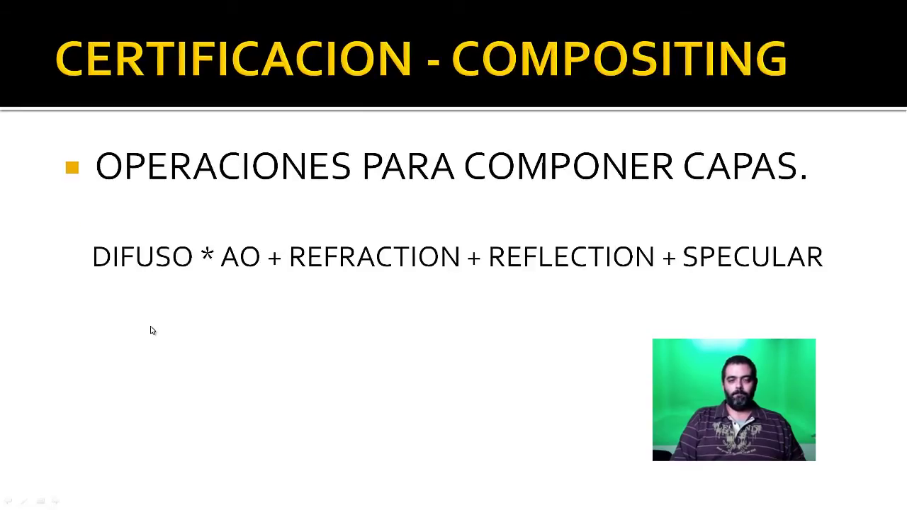
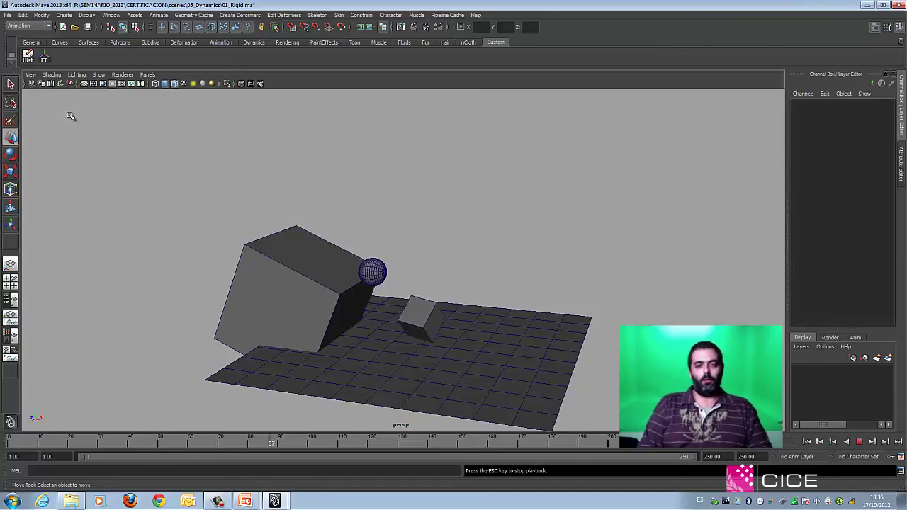
Set the playback speed to Play Every Frame, Free and play the rigid body simulation from the start
key("Escape")
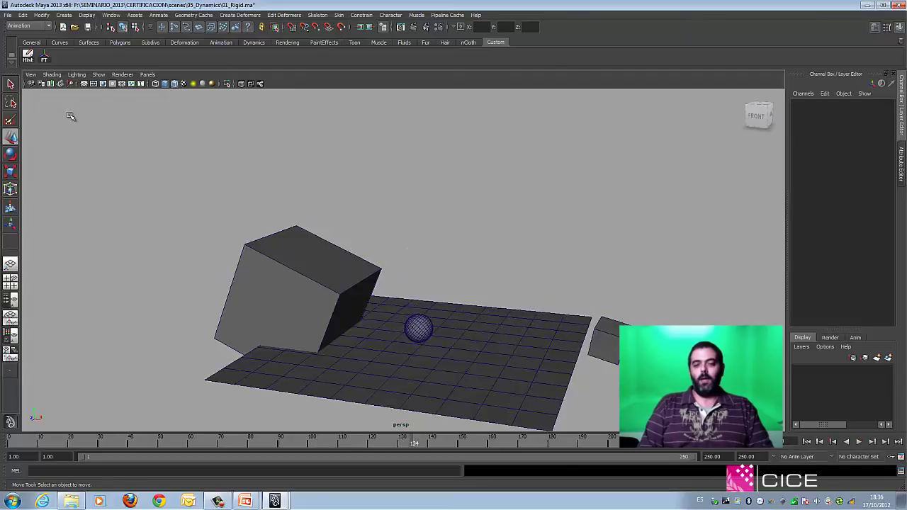
right_click(440, 443)
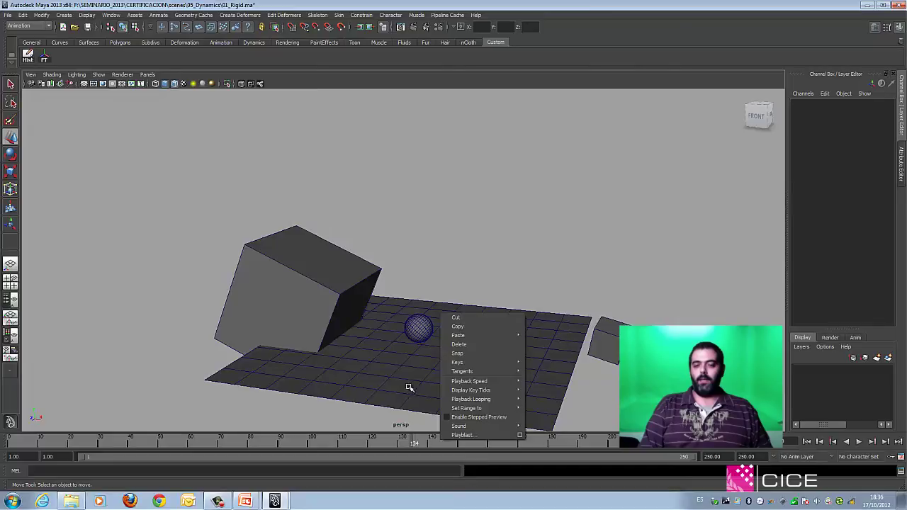
mouse_move(461, 384)
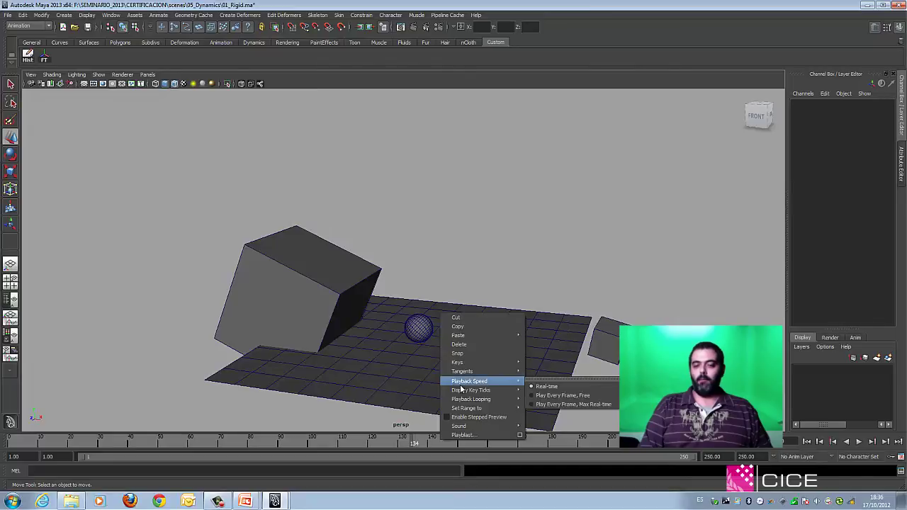
left_click(549, 395)
left_click(858, 442)
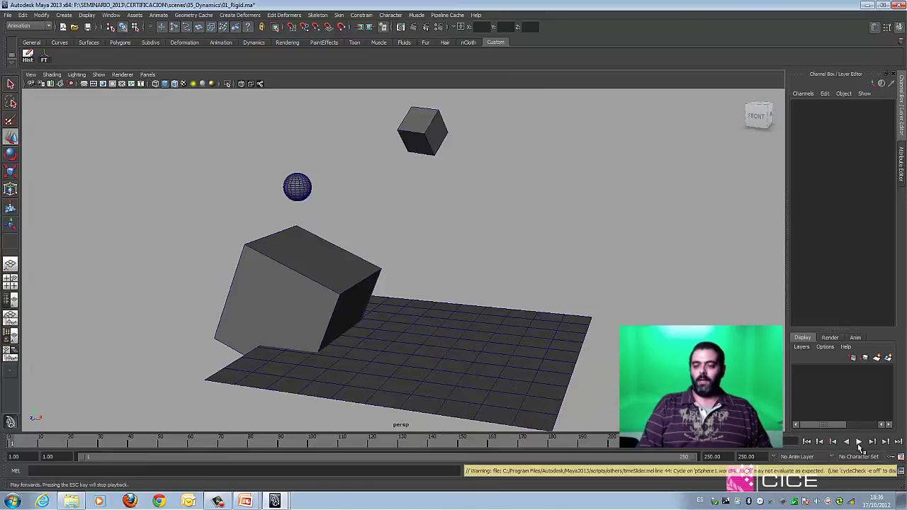
left_click(858, 441)
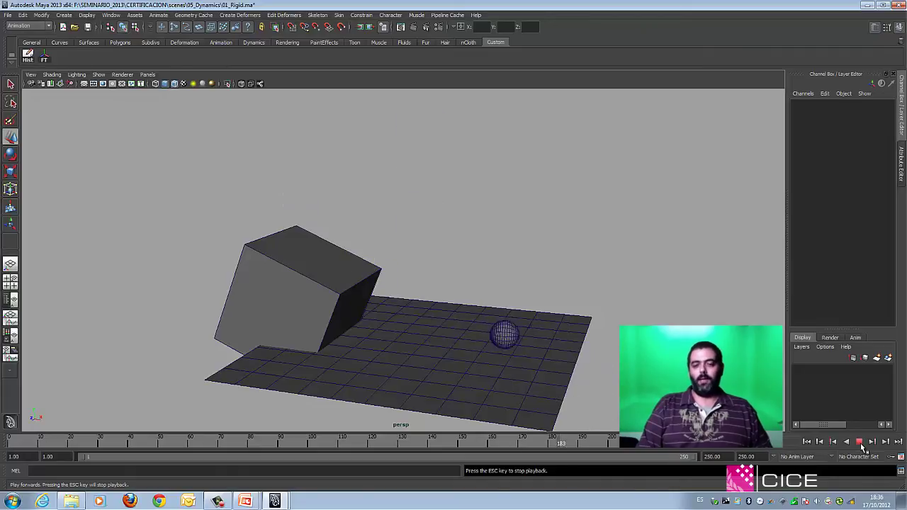
left_click(859, 442)
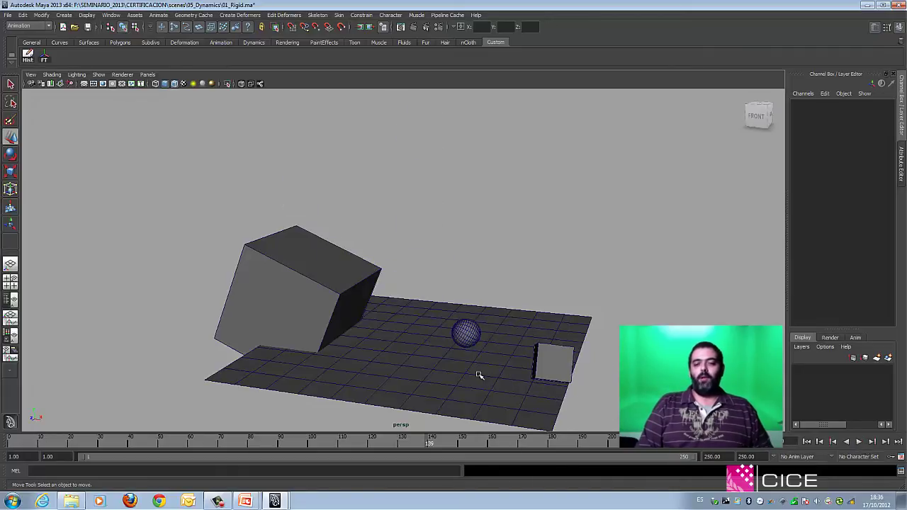
Select the small cube and compare its rigid body's keyed Active attribute at frames 50 and 51
left_click(543, 358)
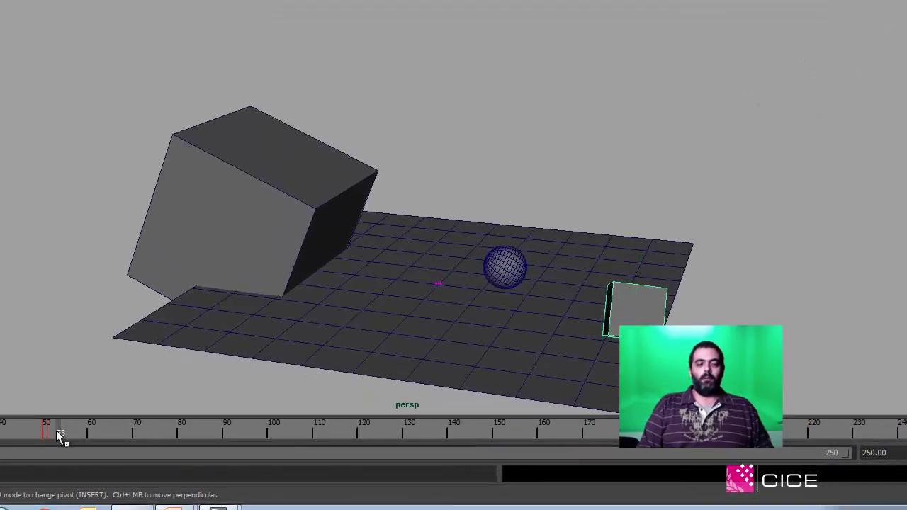
mouse_move(60, 437)
left_mouse_down()
mouse_move(45, 433)
mouse_move(45, 444)
mouse_move(45, 436)
left_mouse_up()
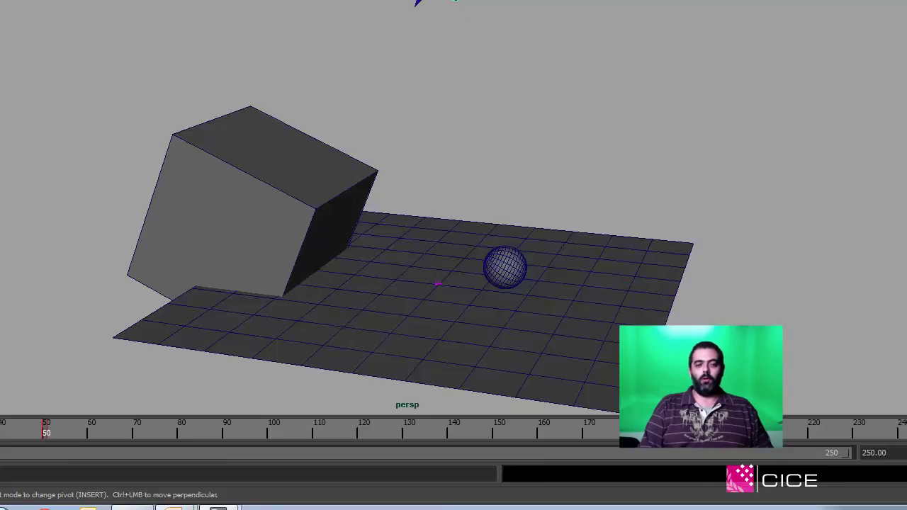
left_click_drag(47, 435, 46, 434)
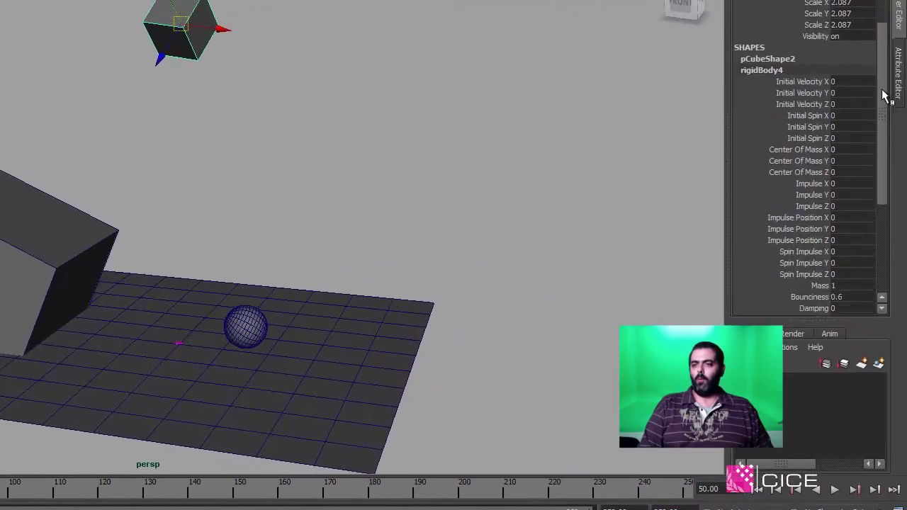
left_click_drag(884, 96, 891, 206)
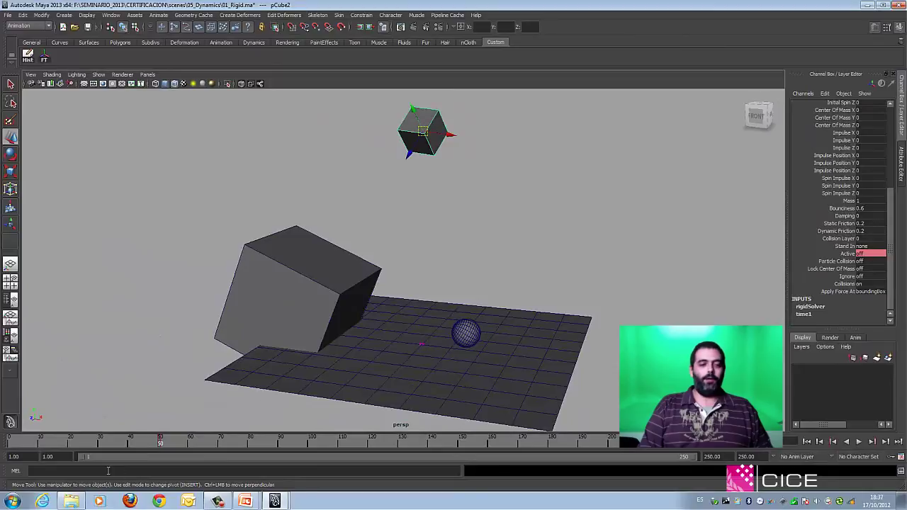
left_click(162, 446)
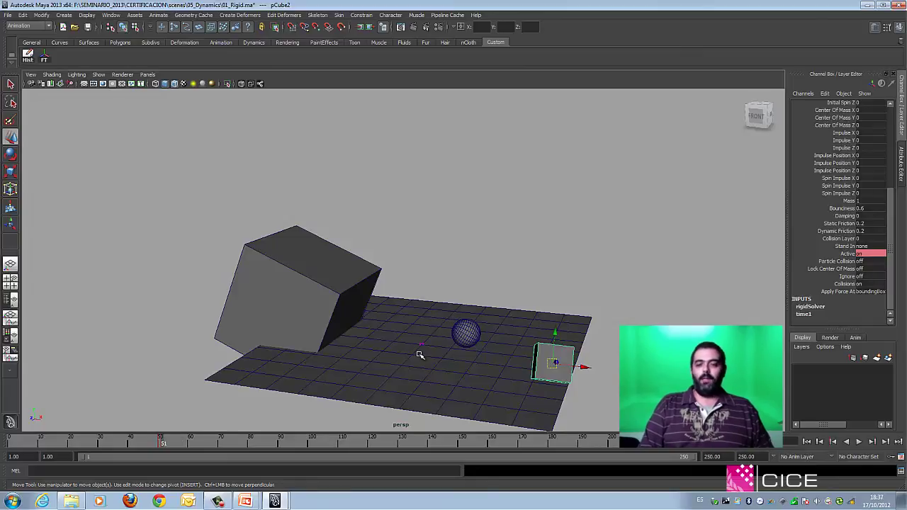
Select the sphere and examine its rigidBody1 attributes, including the animated Mass, in the Attribute Editor
left_click(464, 330)
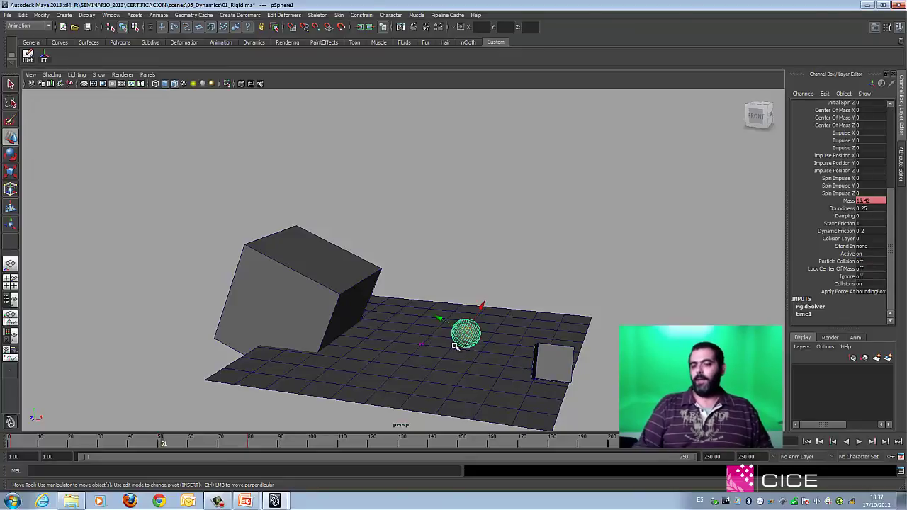
left_click_drag(892, 250, 891, 230)
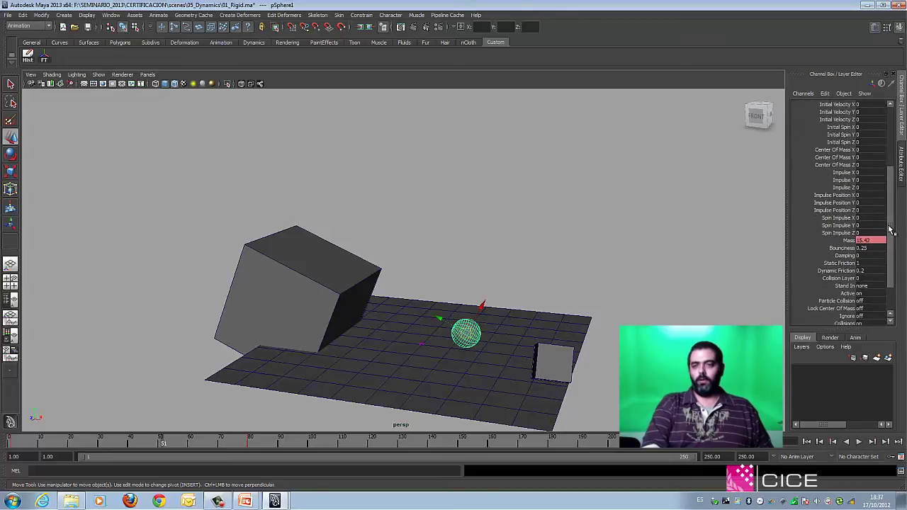
key("ctrl+a")
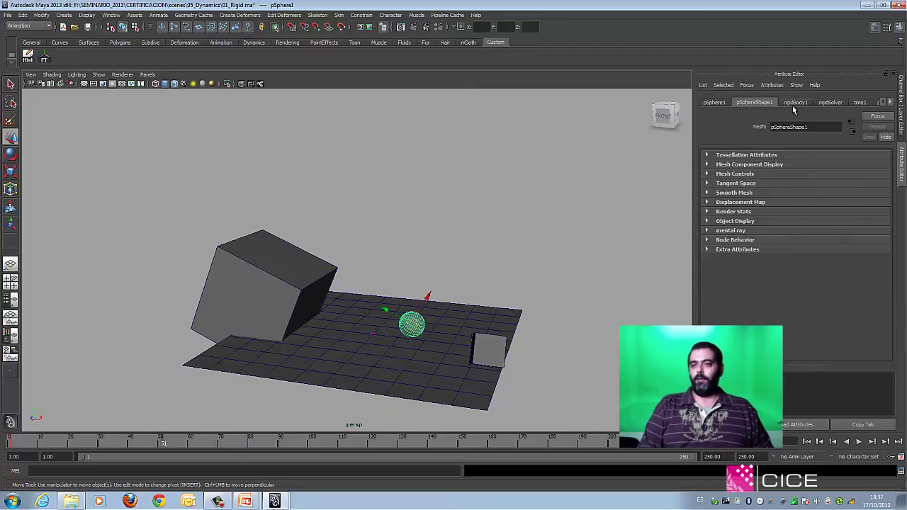
left_click(795, 103)
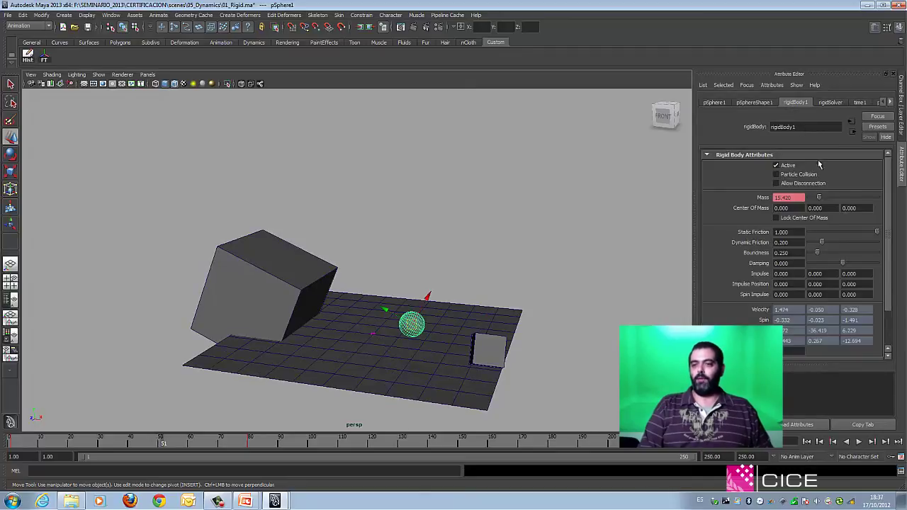
mouse_move(889, 208)
left_mouse_down()
mouse_move(889, 226)
mouse_move(884, 202)
left_mouse_up()
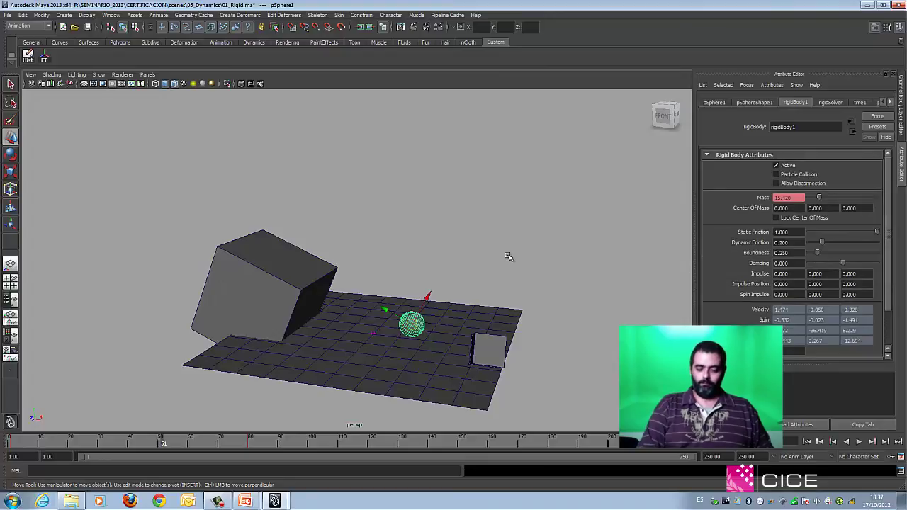
Open the scene 02_SoftBody.ma without saving the changes to 01_Rigid.ma
key("ctrl+o")
double_click(192, 140)
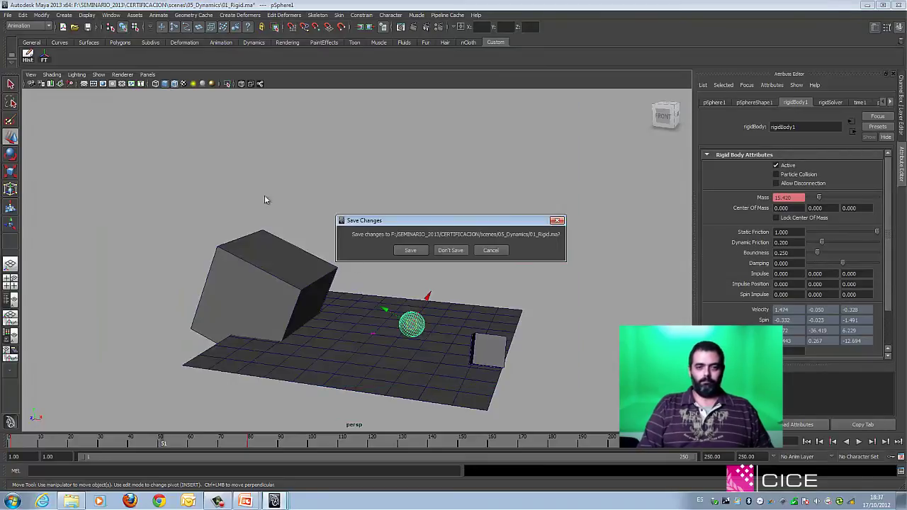
left_click(445, 250)
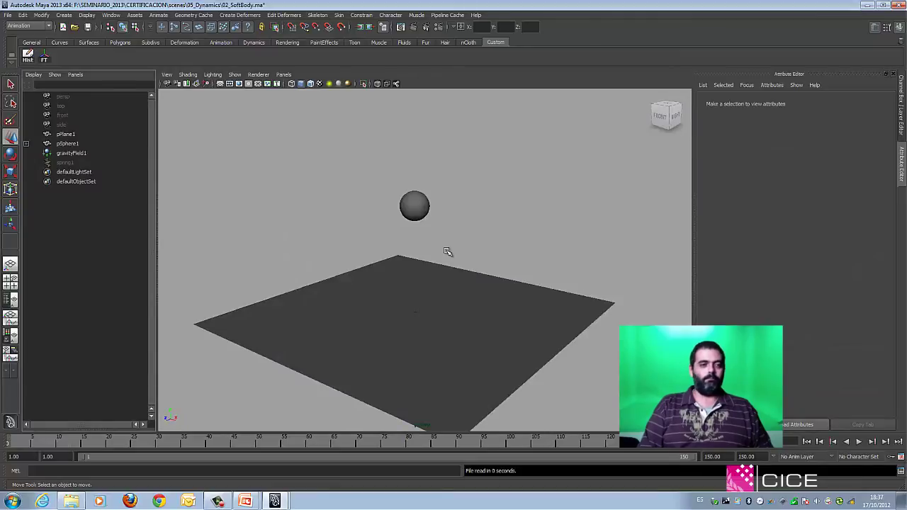
Bring back the Channel Box and play the soft body simulation from the first frame, viewing the sphere's impact up close
key("ctrl+a")
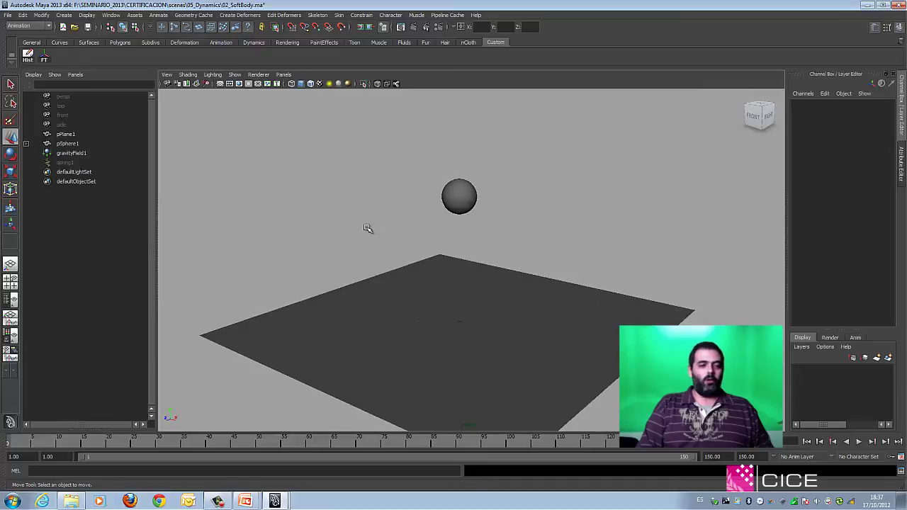
left_click(808, 442)
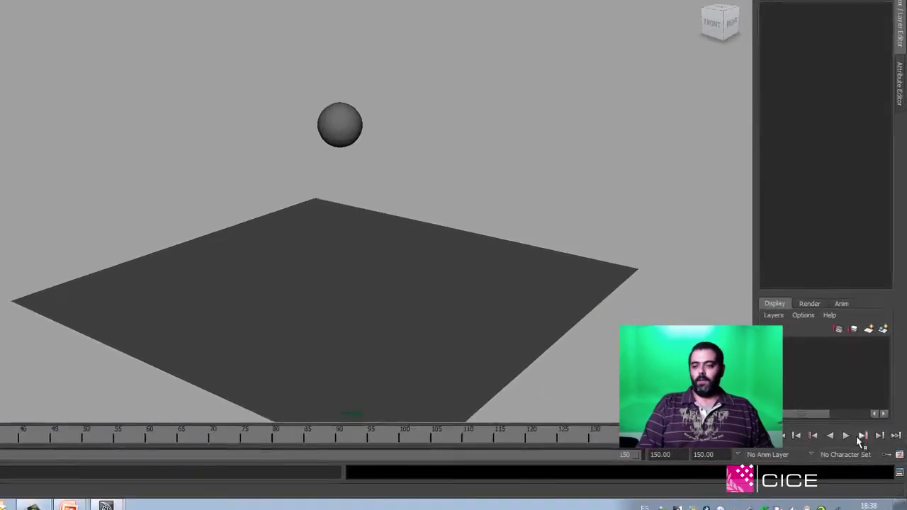
left_click(858, 441)
left_click_drag(116, 251, 152, 240, "alt")
right_click_drag(205, 248, 298, 278, "alt")
middle_click_drag(298, 278, 315, 237, "alt")
right_click_drag(315, 237, 333, 251, "alt")
left_click_drag(333, 252, 328, 241, "alt")
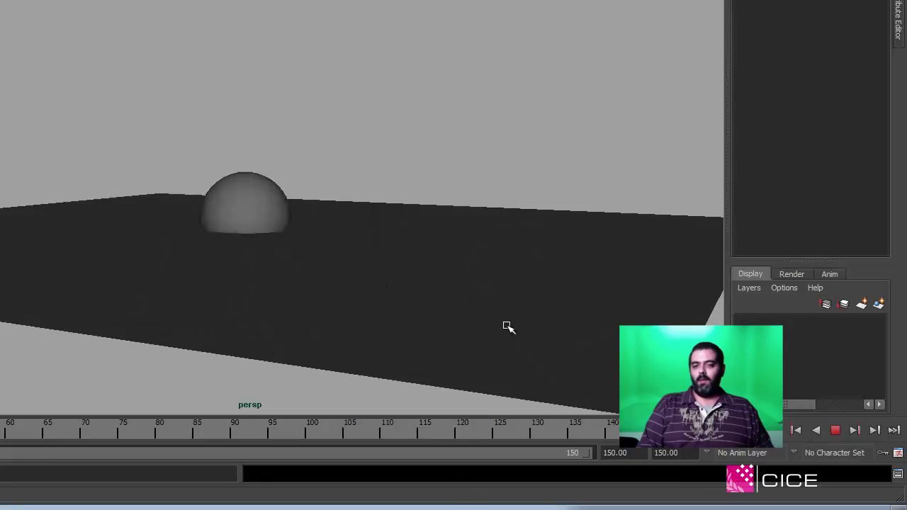
left_click(836, 432)
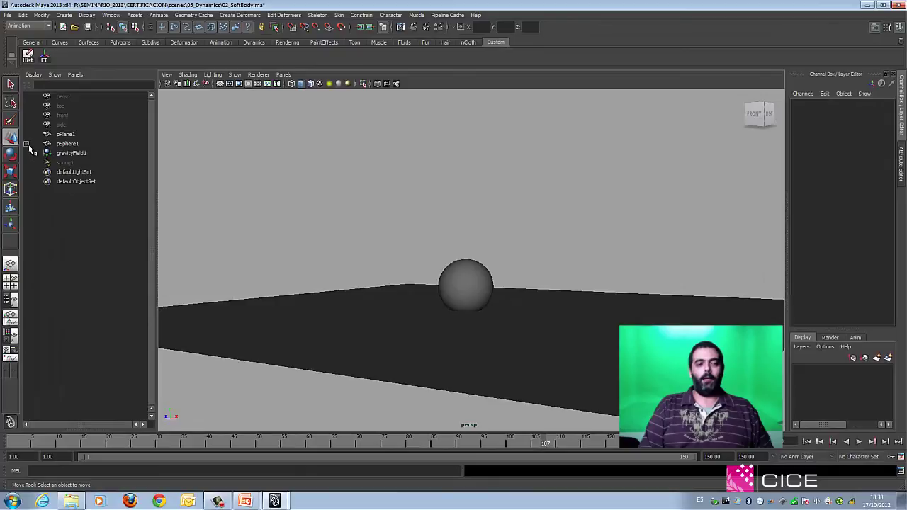
Expand pSphere1, inspect the attributes of its child pSphere1Particle, and clear the selection
left_click(26, 144)
left_click(68, 154)
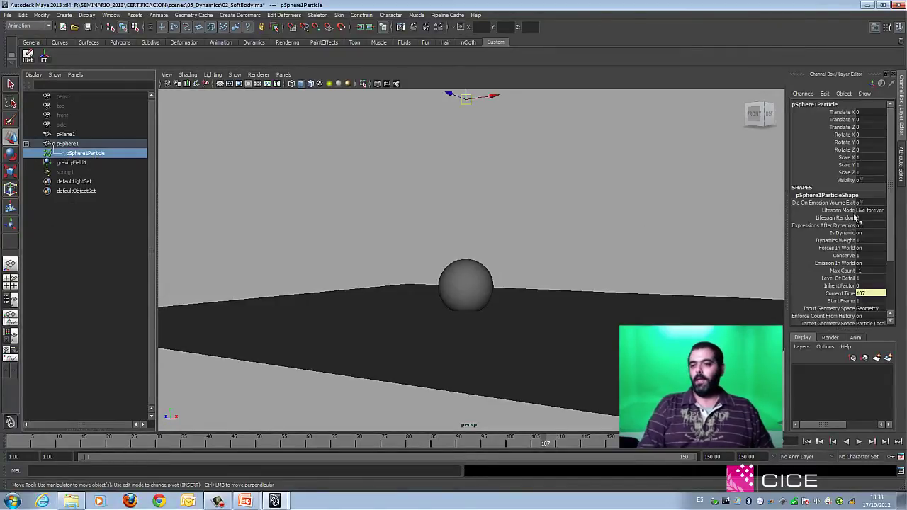
left_click_drag(891, 214, 897, 265)
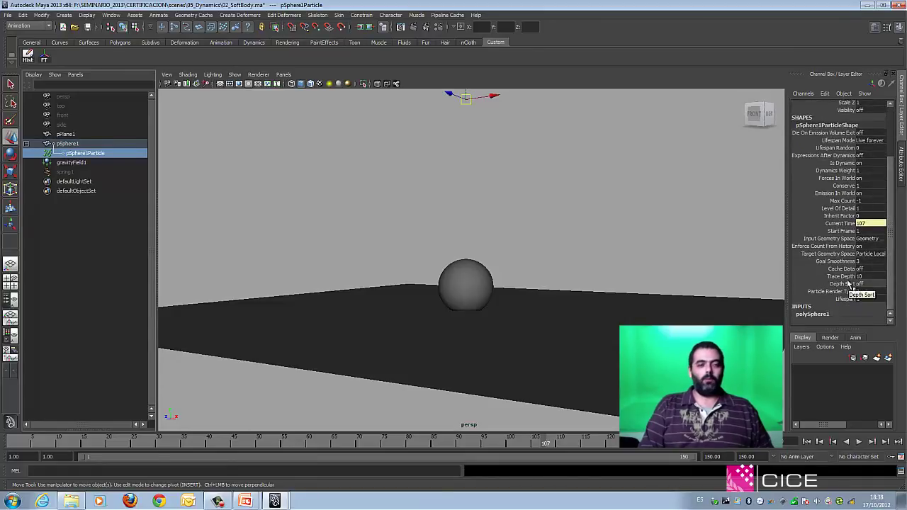
left_click(397, 197)
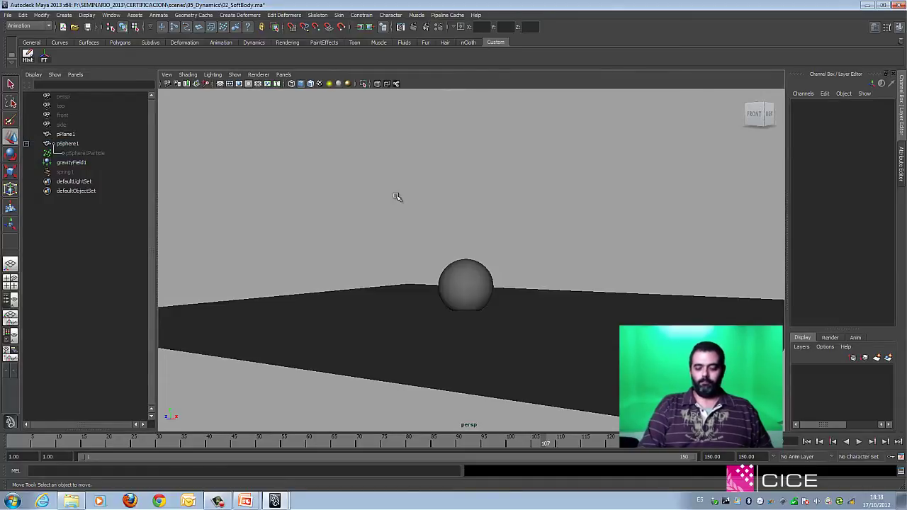
Open the scene 03_nConstraint.ma without saving the changes to 02_SoftBody.ma
key("ctrl+o")
double_click(195, 145)
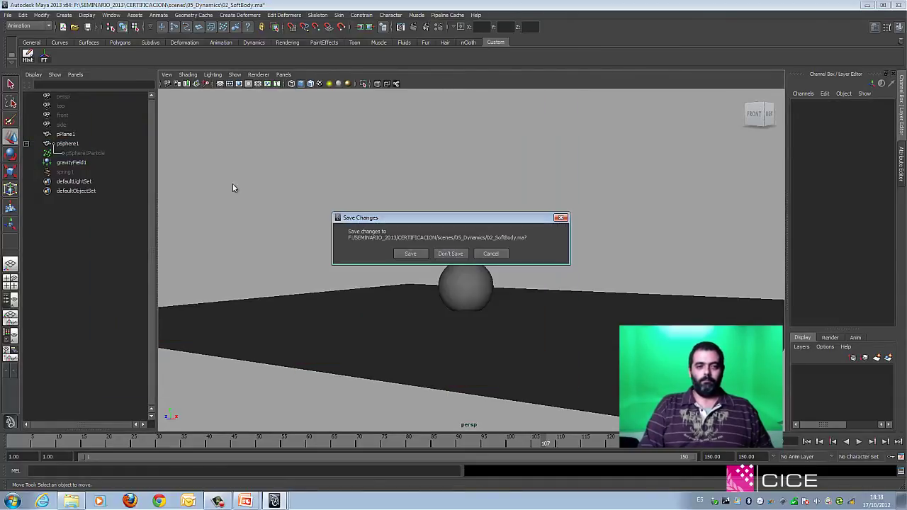
left_click(443, 253)
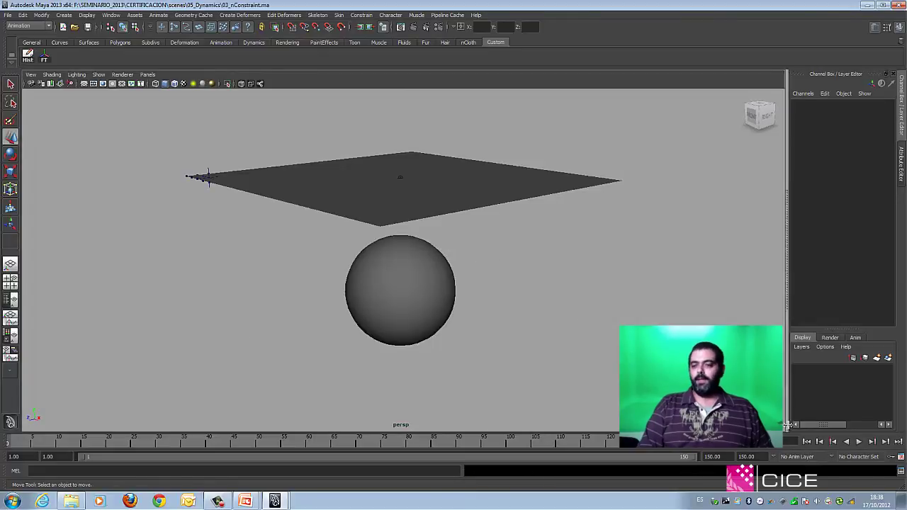
Select the cloth plane pPlane1 and play its simulation over the sphere, stopping at frame 112
left_click(316, 202)
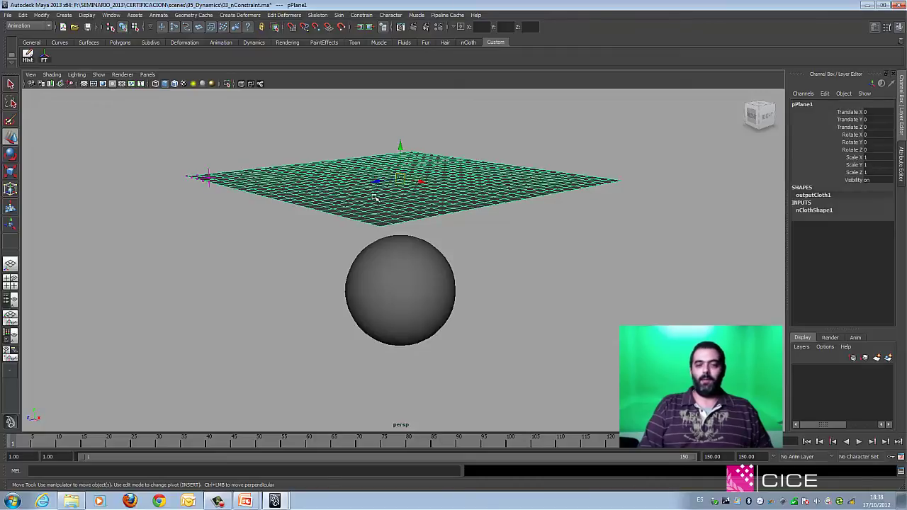
left_click(859, 440)
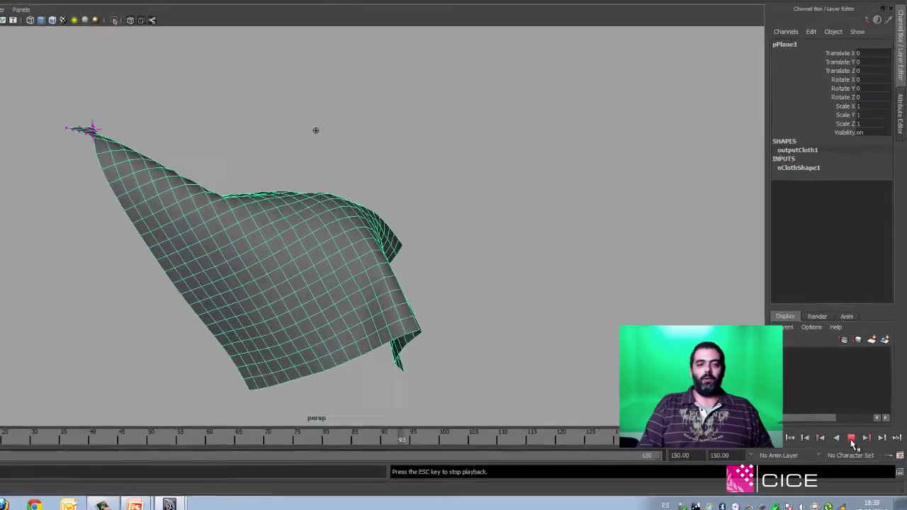
left_click(852, 439)
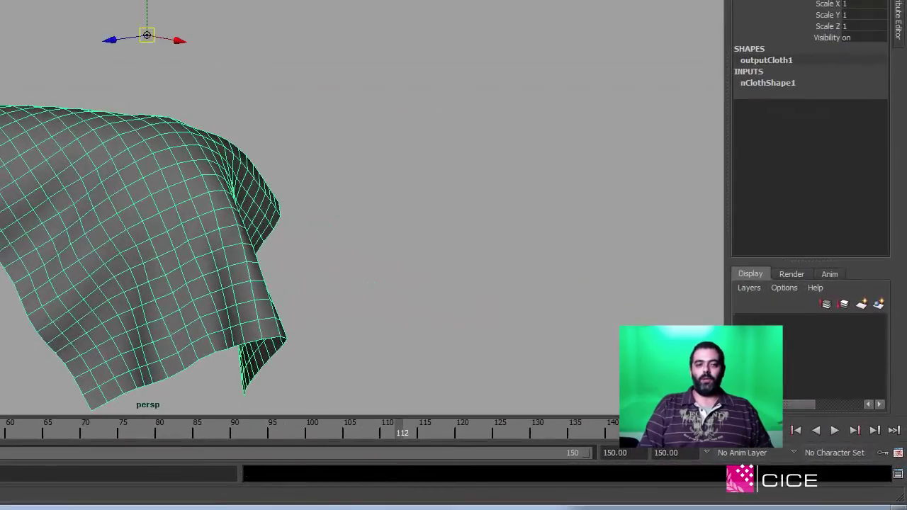
Select the cloth's dynamic constraint and examine its keyed Strength attribute at frame 88
left_click(146, 35)
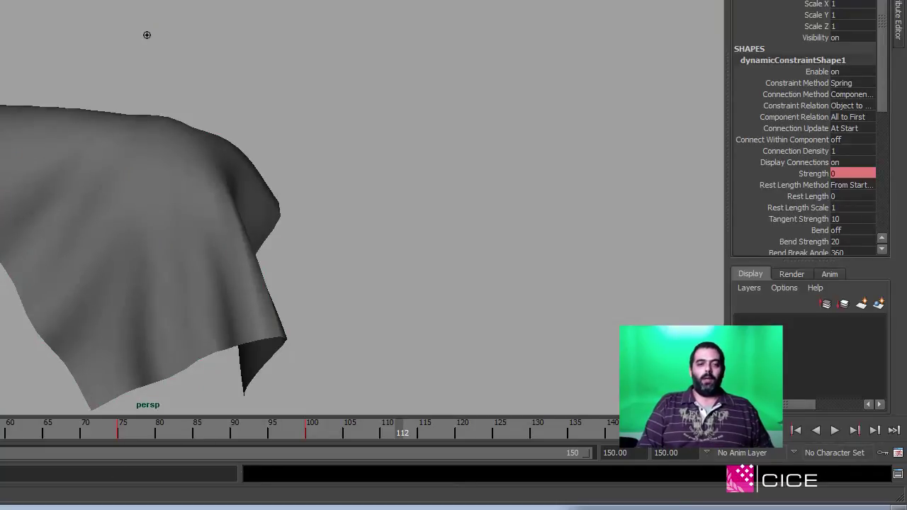
left_click(220, 430)
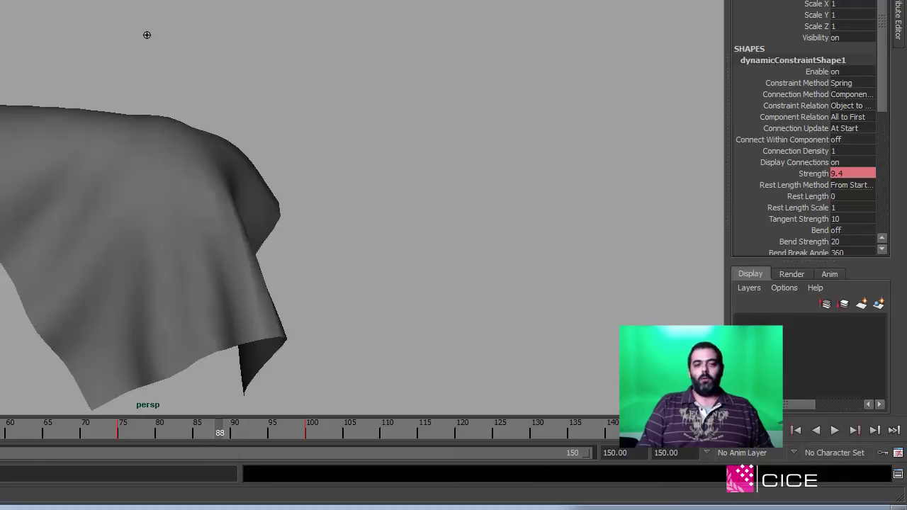
left_click(807, 174)
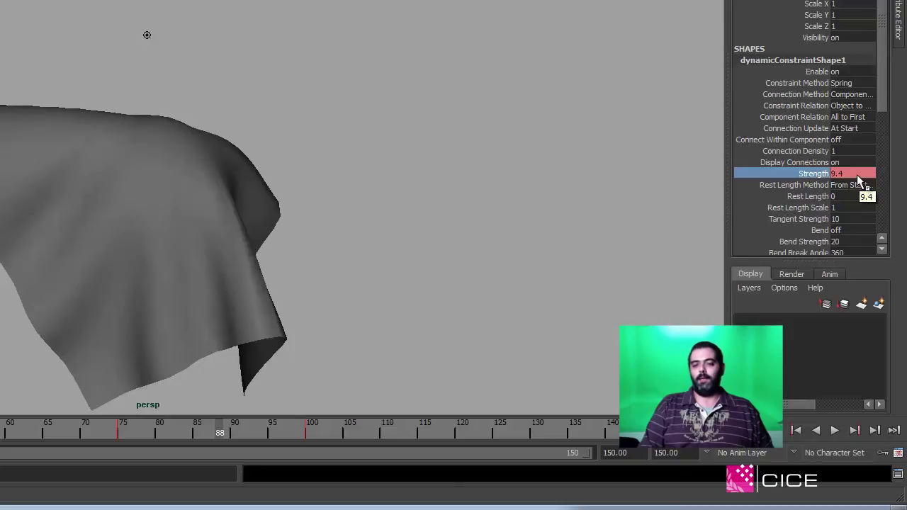
Clear the constraint selection and, in the 01_AtmofericEffect.ma scene, switch to a layout with the Outliner beside the perspective view
left_click(441, 163)
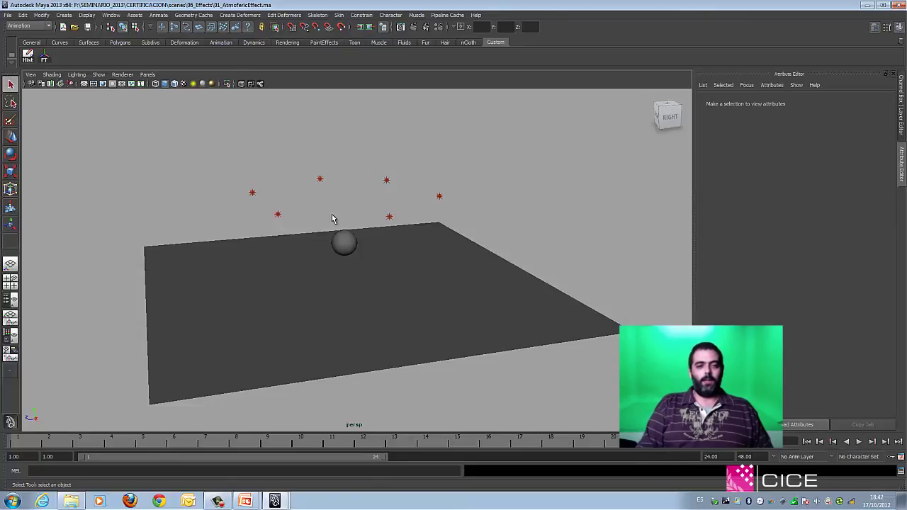
key("space")
left_click_drag(326, 126, 325, 146)
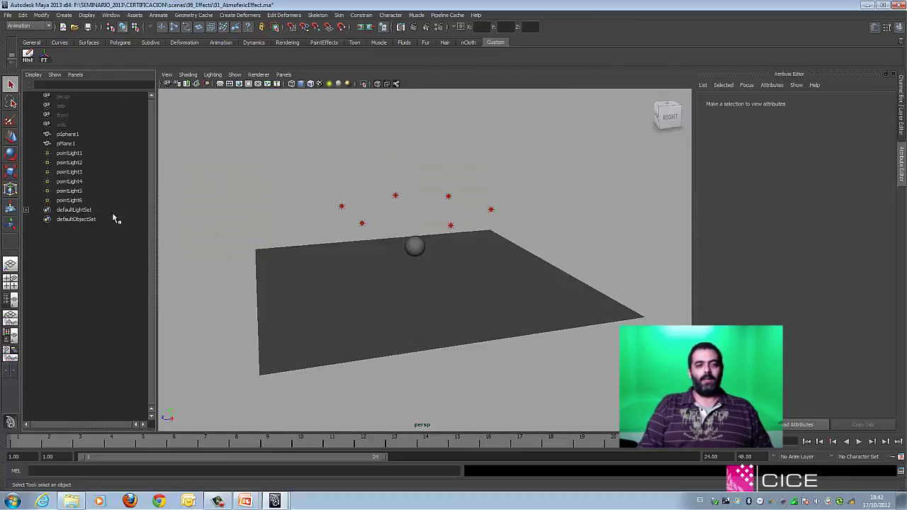
Turn off Show DAG Objects Only in the Outliner and select lightFog1 to inspect its attributes
right_click(107, 251)
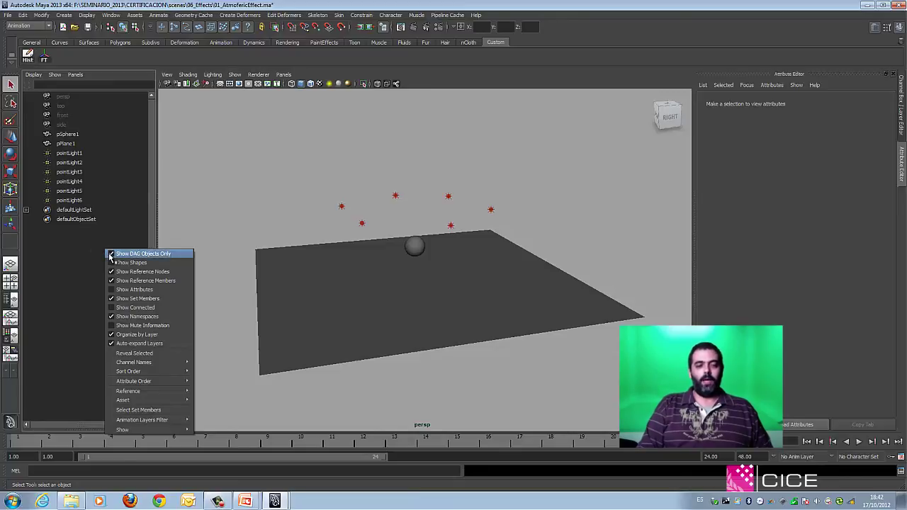
left_click(113, 254)
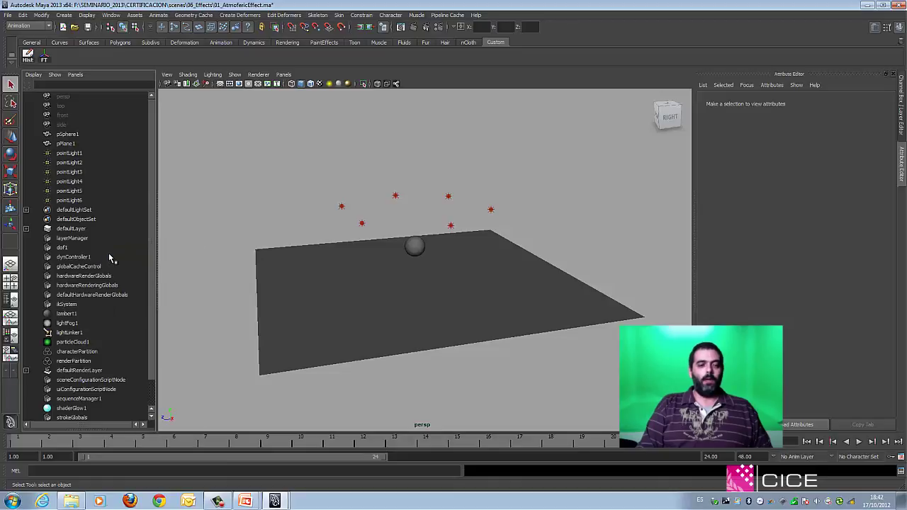
left_click(68, 324)
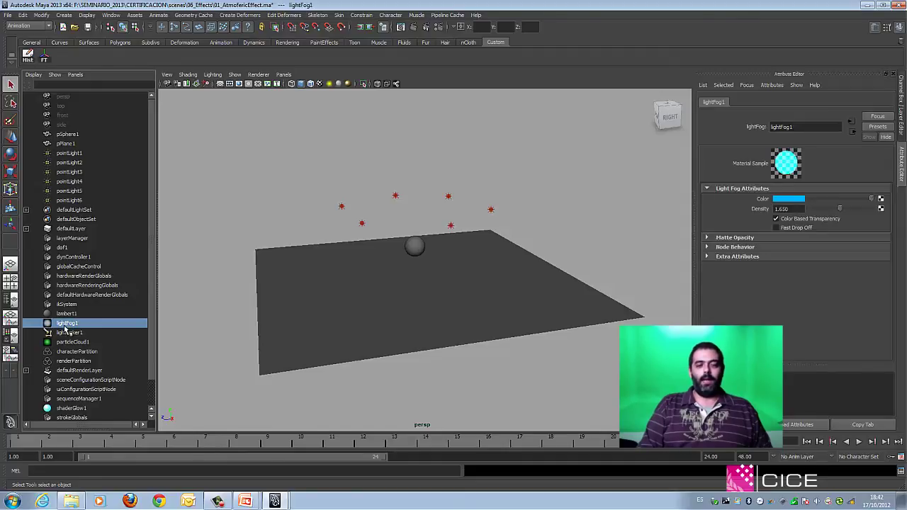
Turn Show DAG Objects Only back on in the Outliner
right_click(124, 262)
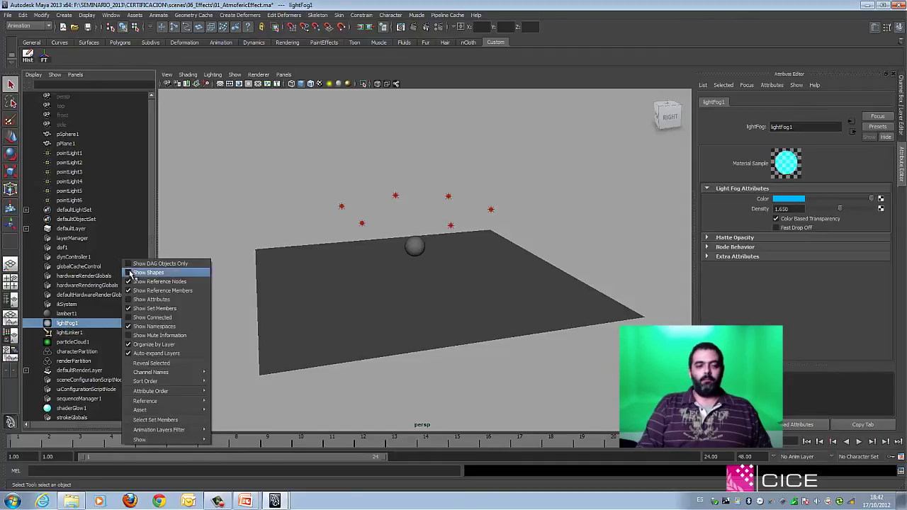
left_click(130, 264)
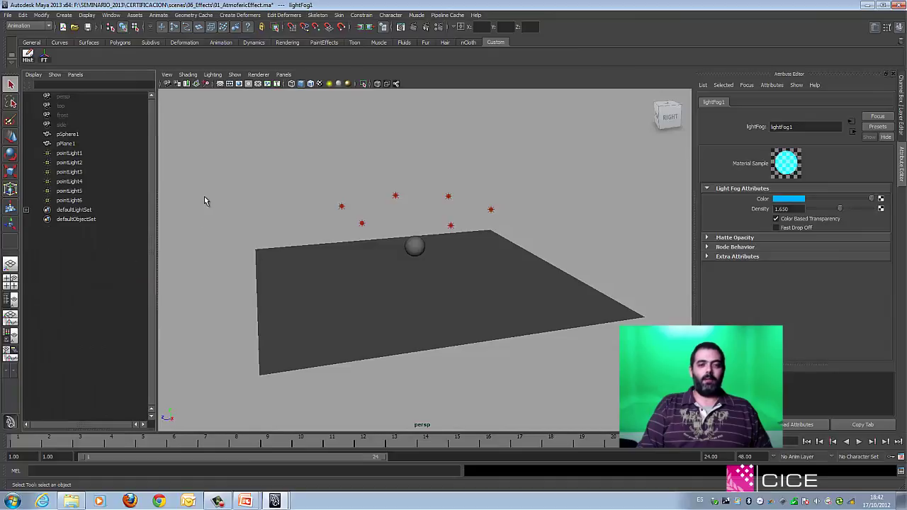
Open the Script Editor, enlarge its window and increase the text size of the MEL input area
left_click(153, 470)
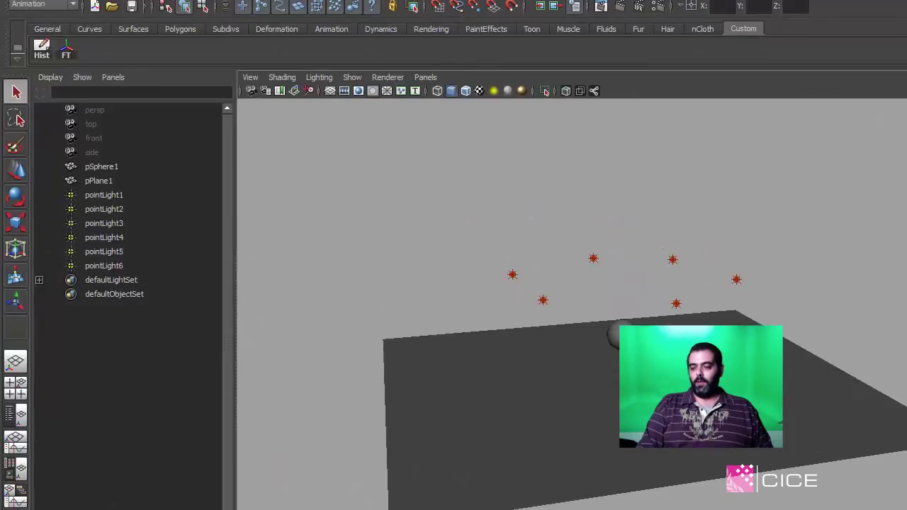
left_click(906, 509)
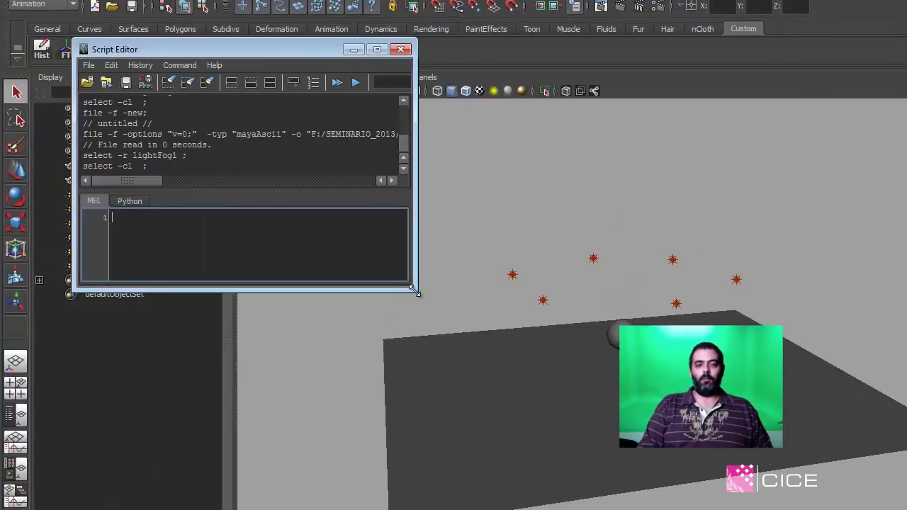
left_click_drag(418, 291, 711, 469)
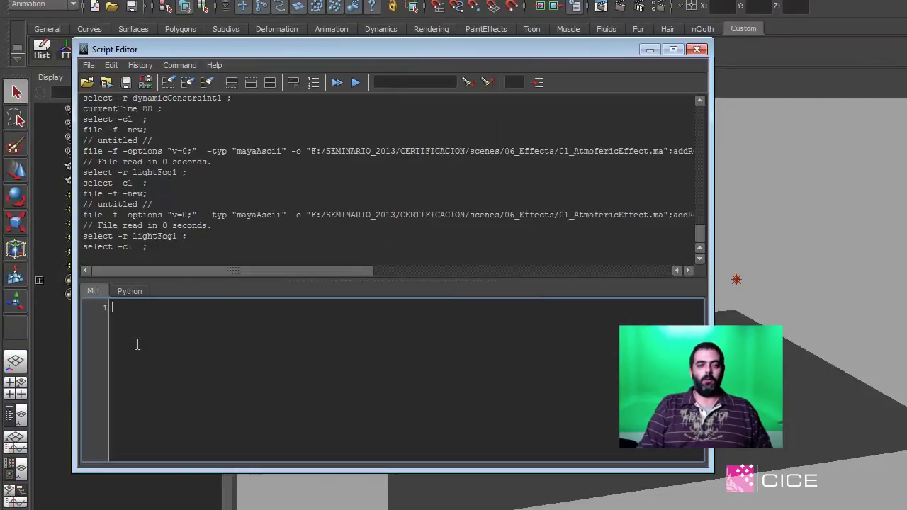
scroll(138, 345, "up", 4, "ctrl")
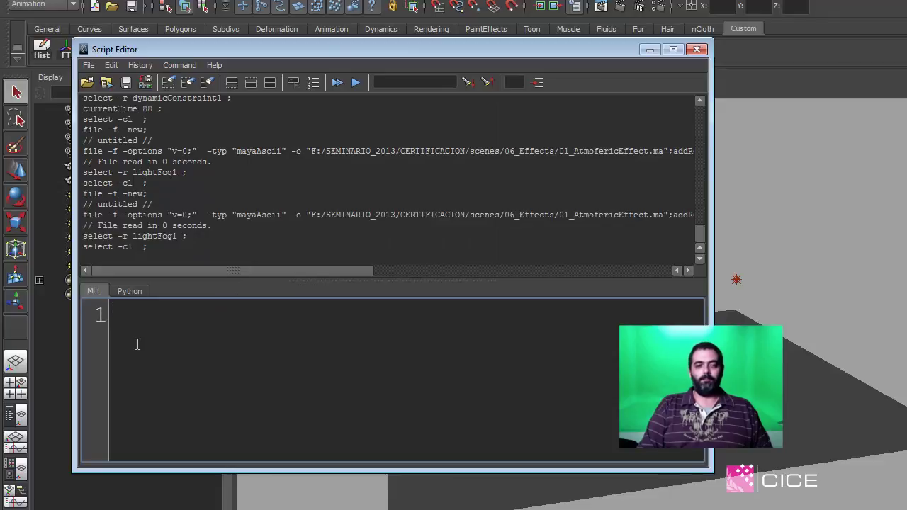
type("SELECT")
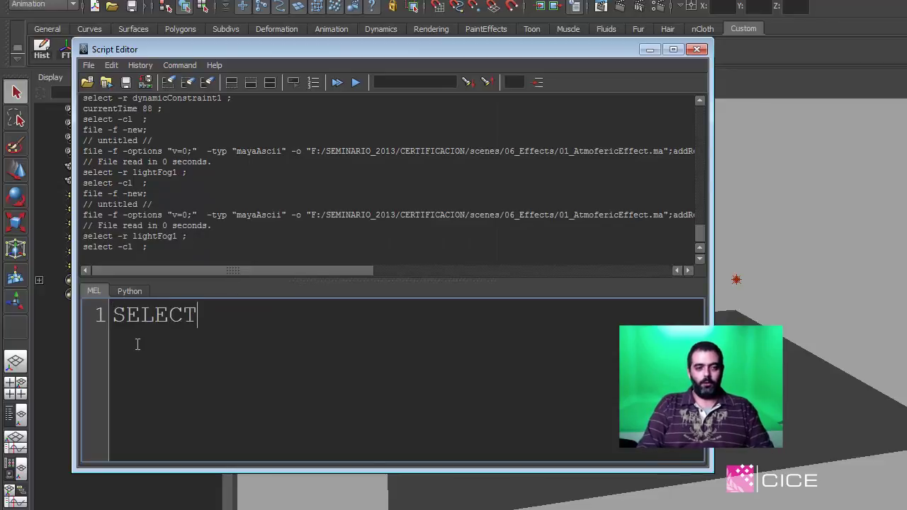
type(" -R")
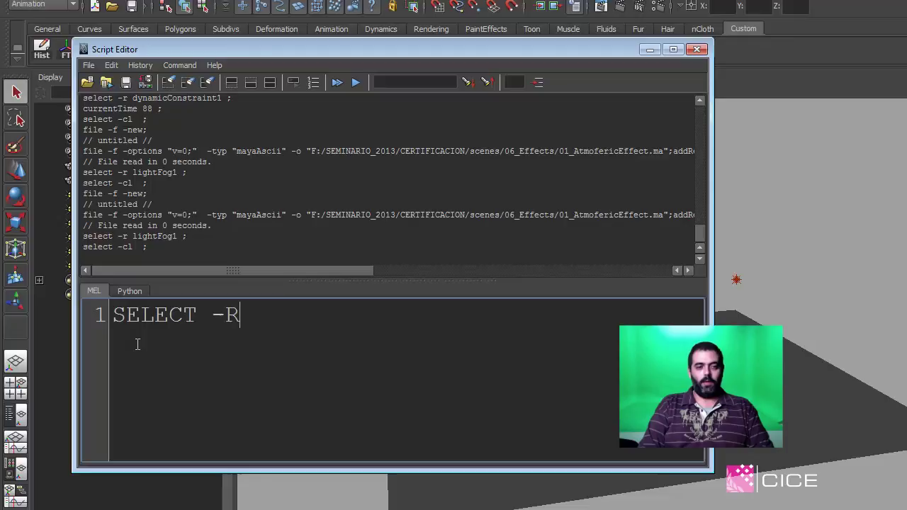
key("BackSpace")
key("BackSpace")
key("BackSpace")
key("BackSpace")
key("BackSpace")
key("BackSpace")
key("BackSpace")
key("BackSpace")
key("BackSpace")
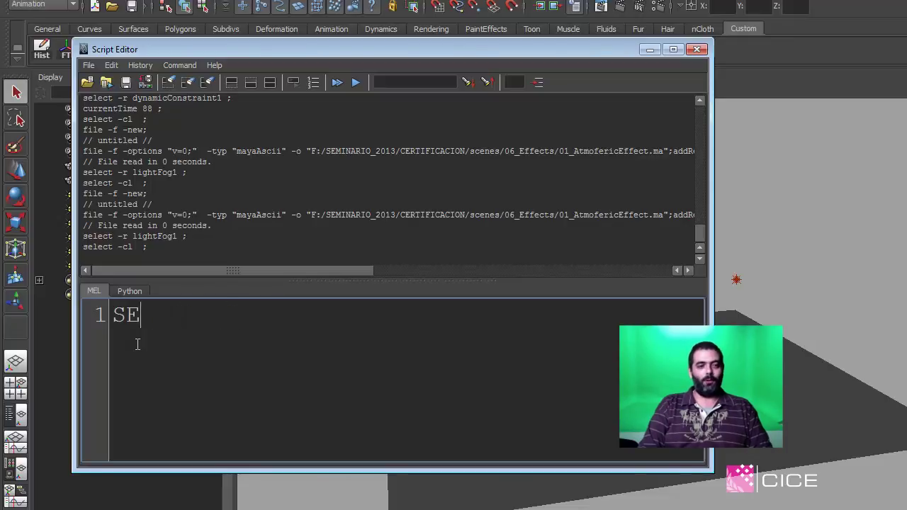
Write the MEL command select -r lightFog1 in lowercase apart from the capital F in the node name
type("sel")
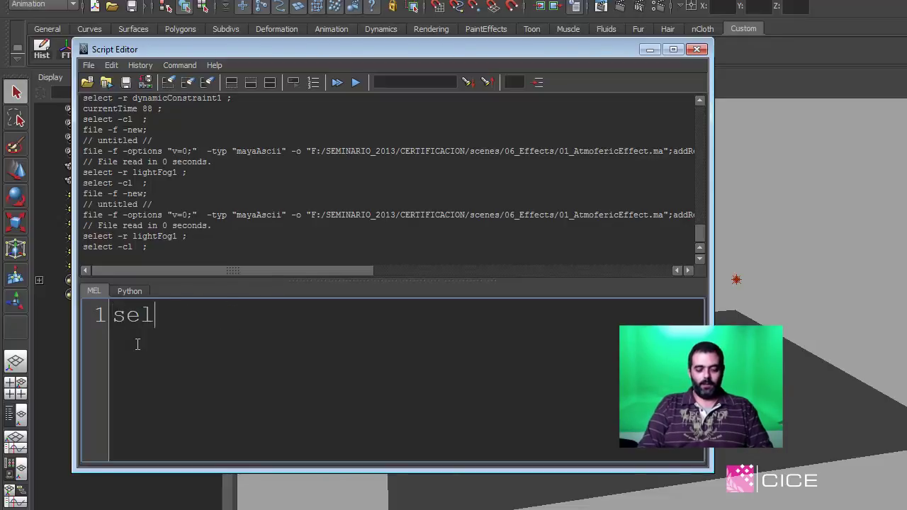
type("ect -r")
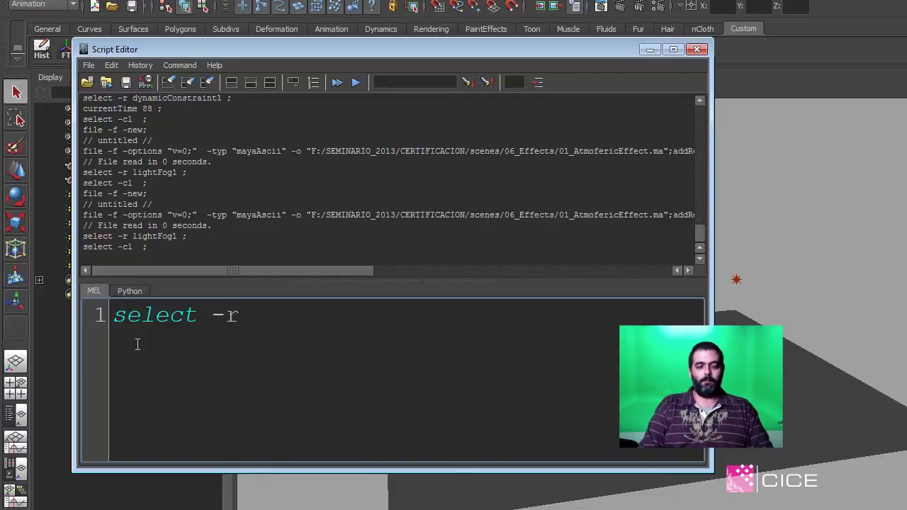
type(" Ligh")
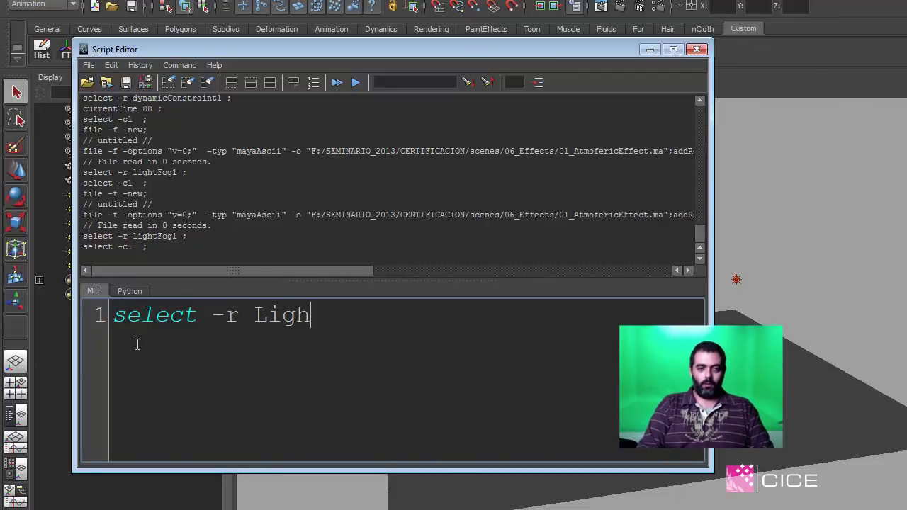
type("t")
key("BackSpace")
key("BackSpace")
key("BackSpace")
key("BackSpace")
key("BackSpace")
type("lightFog")
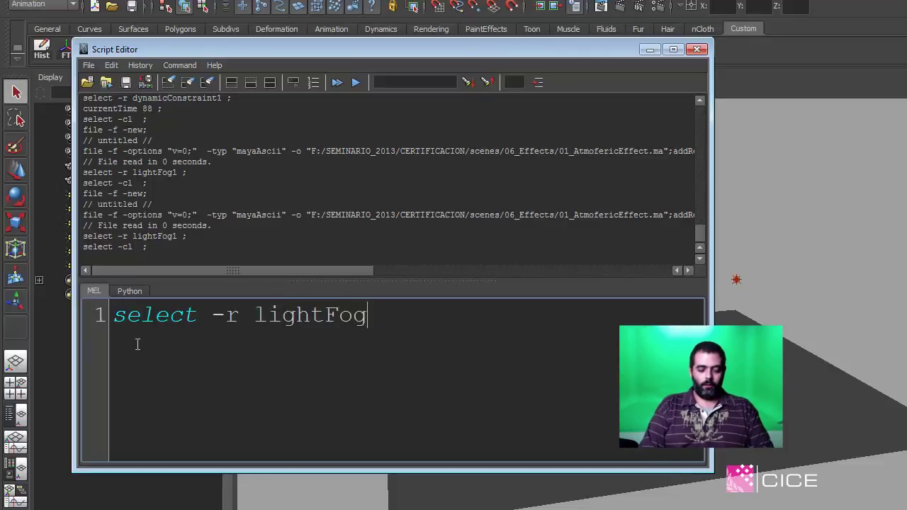
type("1")
Highlight the written command line, execute it to select the light fog node, and close the Script Editor
key("shift+Left")
key("shift+Left")
key("shift+Left")
key("shift+Left")
key("shift+Left")
key("shift+Left")
key("shift+Left")
key("shift+Left")
key("shift+Left")
key("shift+Left")
key("shift+Left")
key("shift+Left")
key("shift+Left")
key("shift+Left")
key("shift+Left")
key("shift+Left")
key("shift+Left")
key("shift+Left")
key("shift+Left")
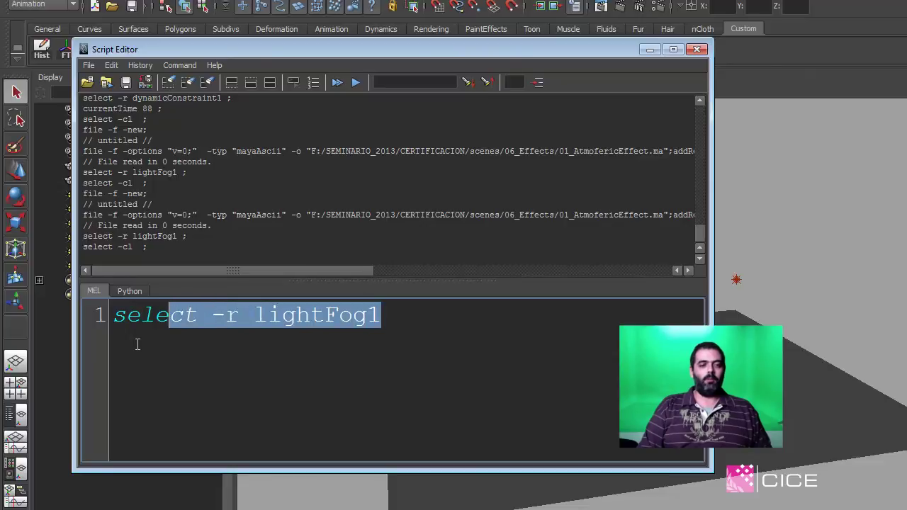
key("ctrl+Return")
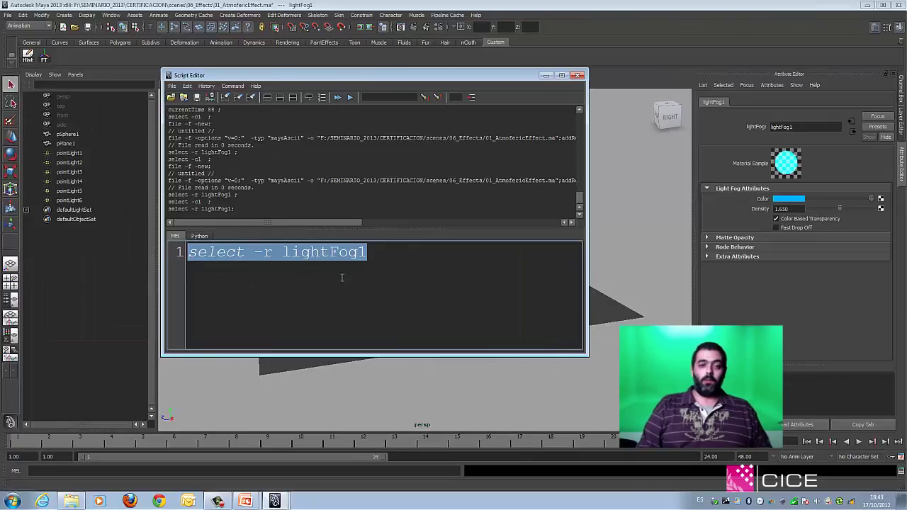
left_click(579, 75)
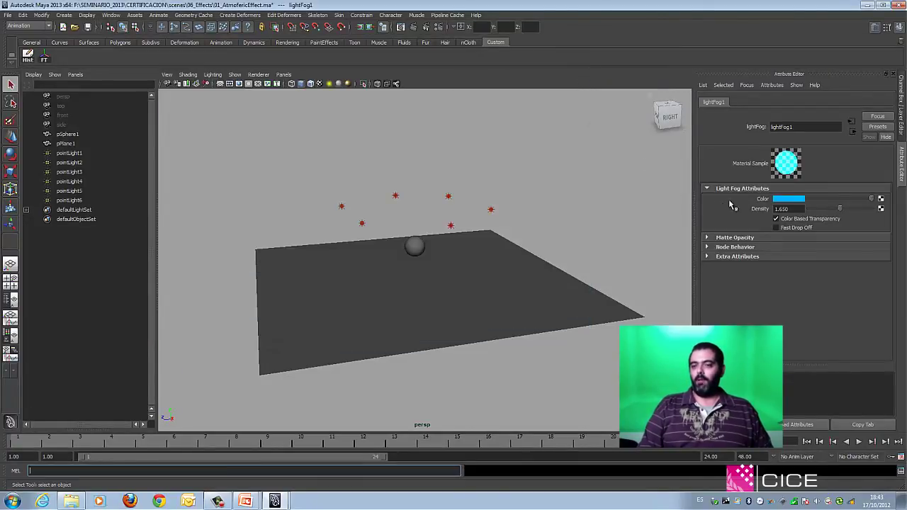
Open the Color setting of lightFog1 and examine the available color models, keeping HSV
left_click(784, 200)
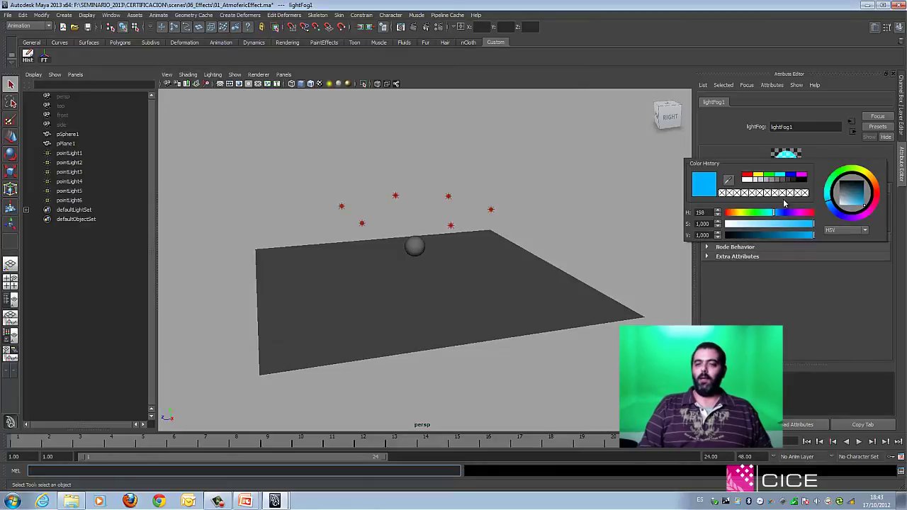
left_click(835, 231)
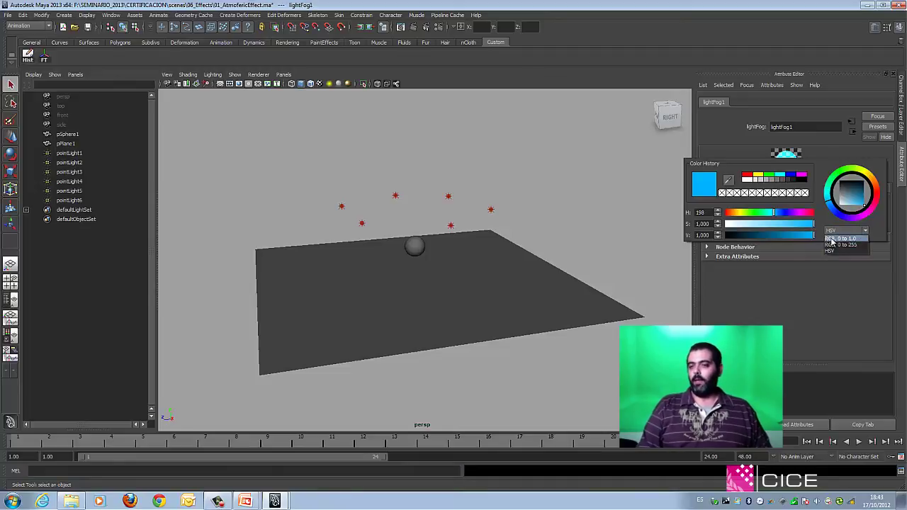
left_click(824, 219)
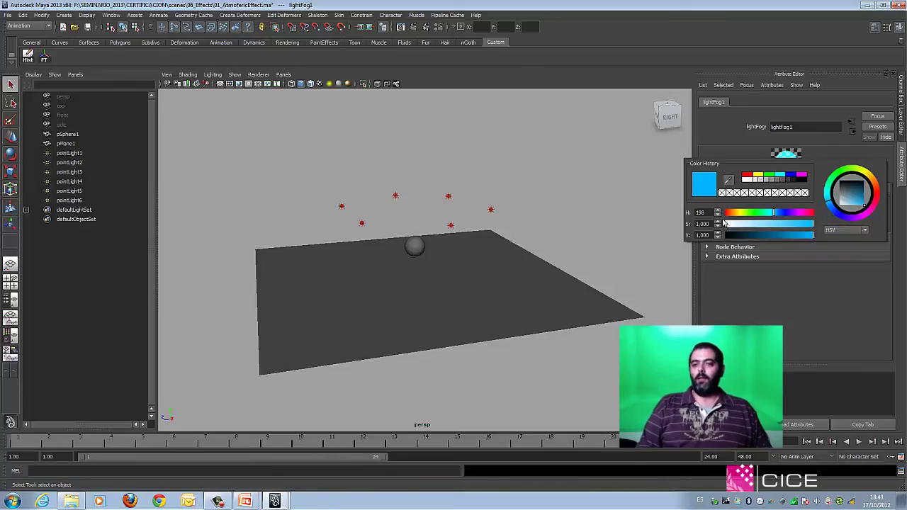